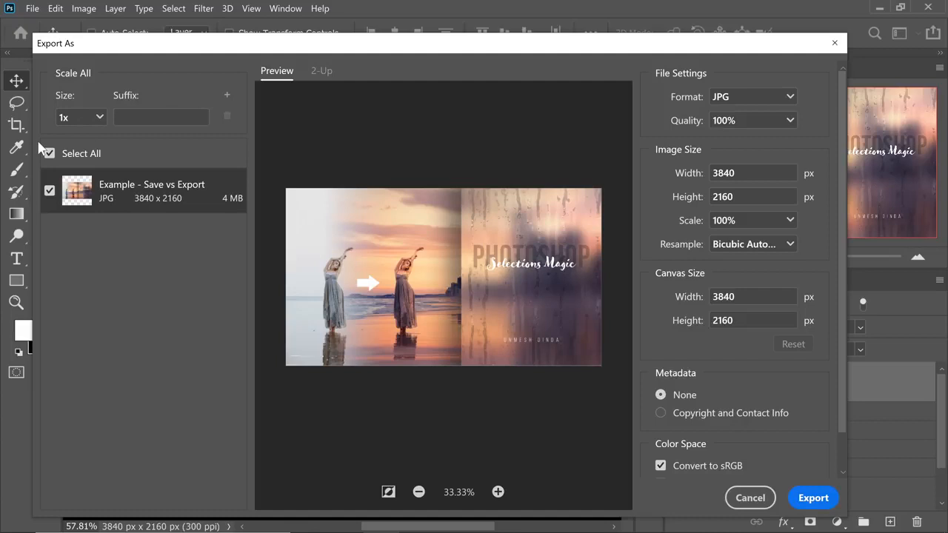
Add three extra export sizes of 0.5x, 0.1x and 1.5x alongside the 1x version.
click(227, 97)
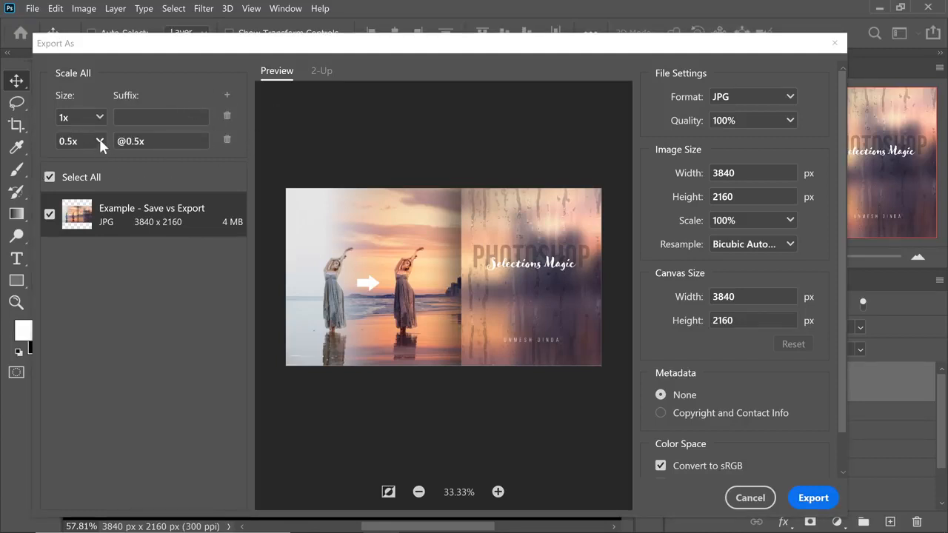
click(100, 140)
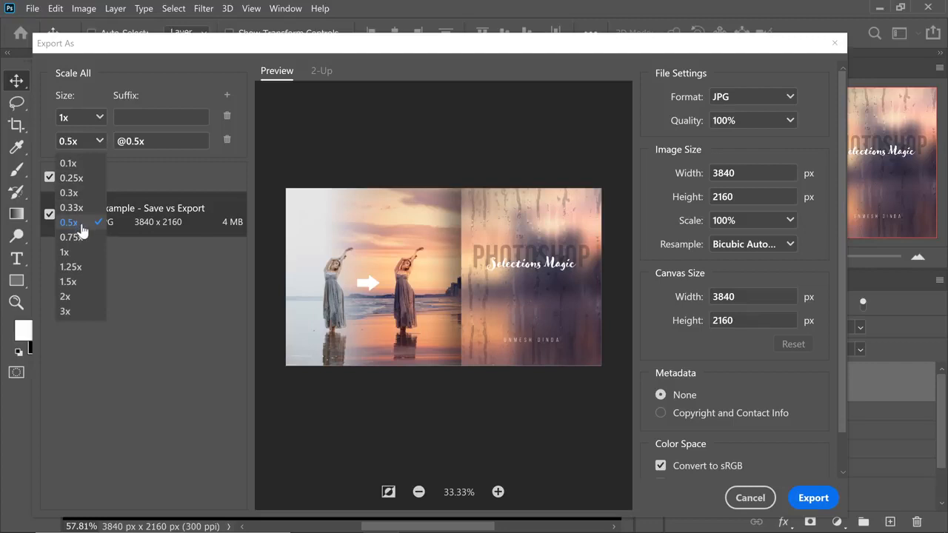
click(116, 222)
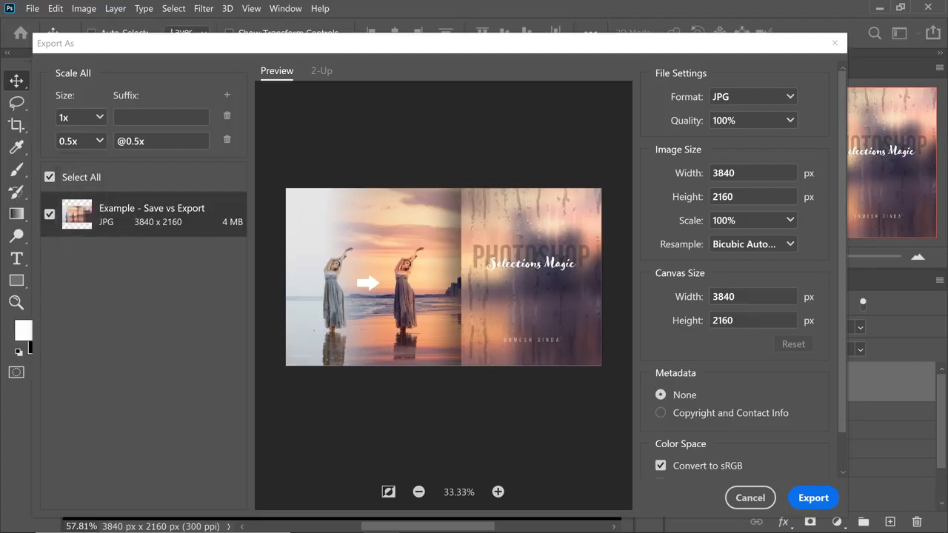
click(226, 96)
click(100, 165)
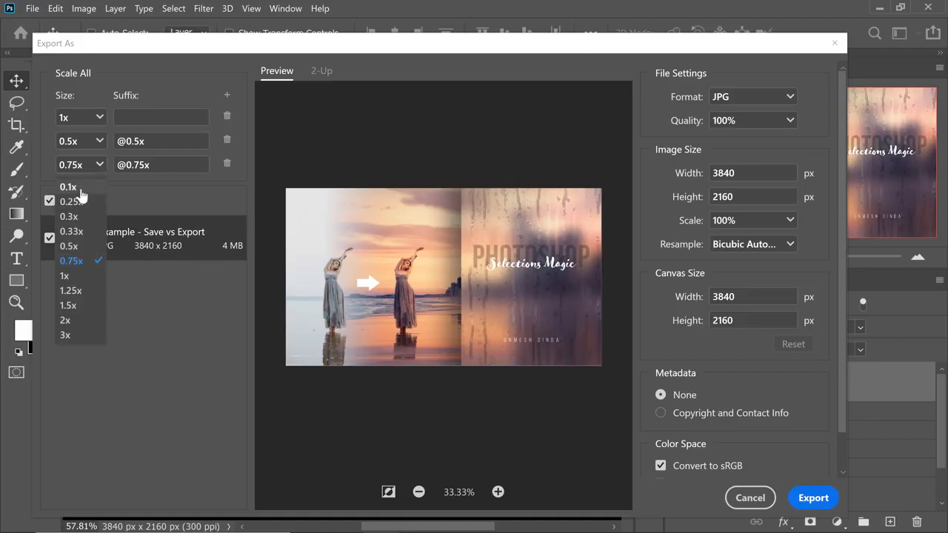
click(82, 189)
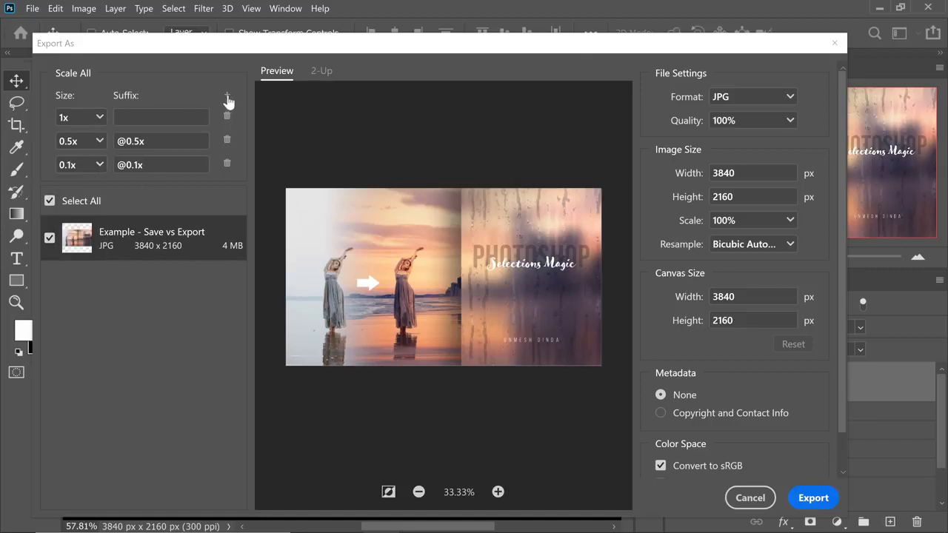
click(227, 96)
click(96, 194)
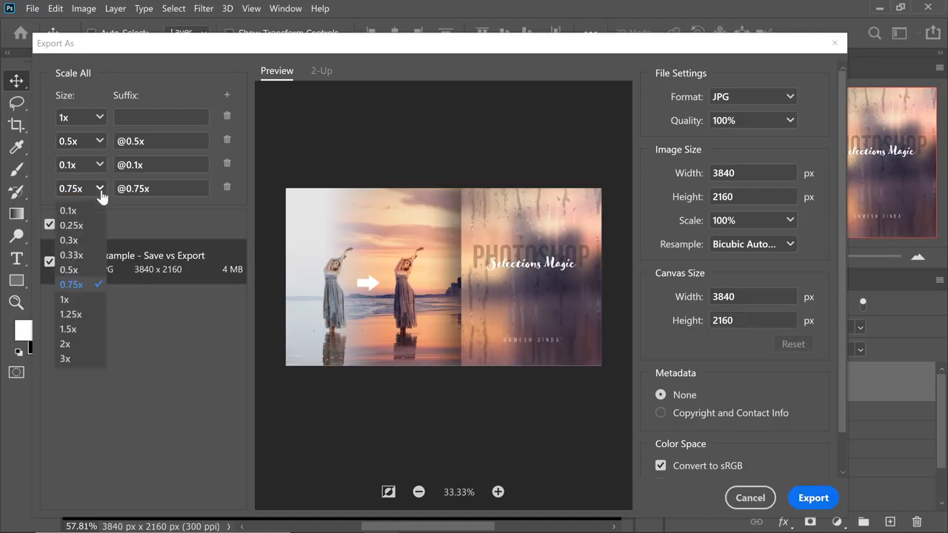
click(76, 328)
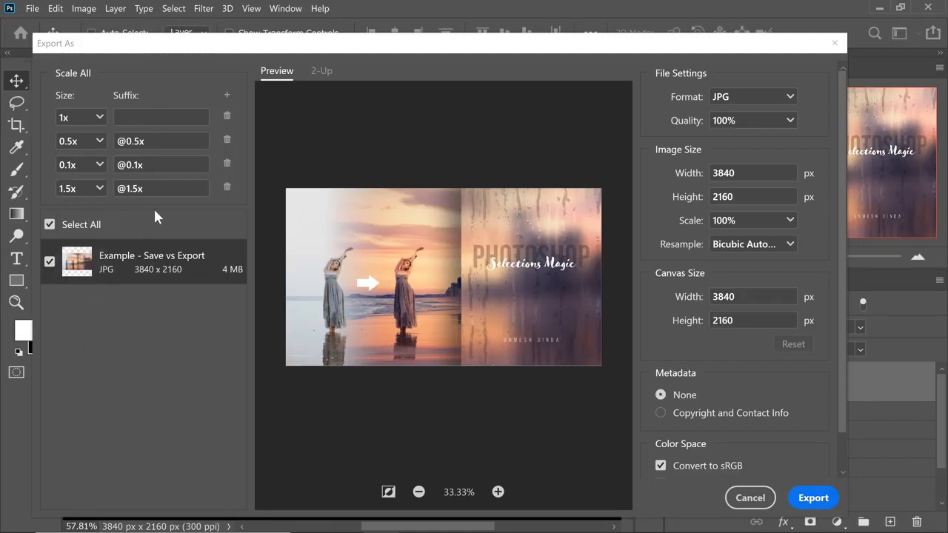
Export all sizes of the JPG into the Sample folder.
click(812, 498)
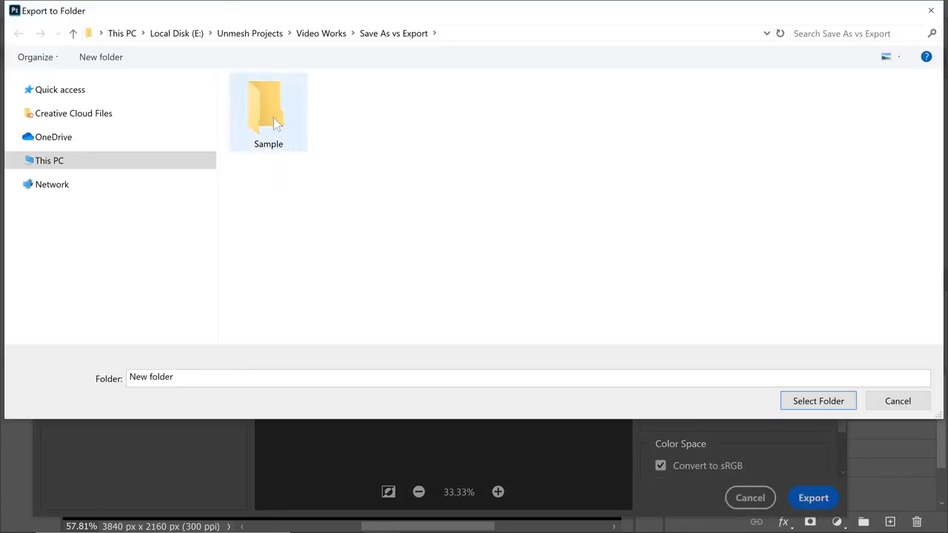
double_click(276, 135)
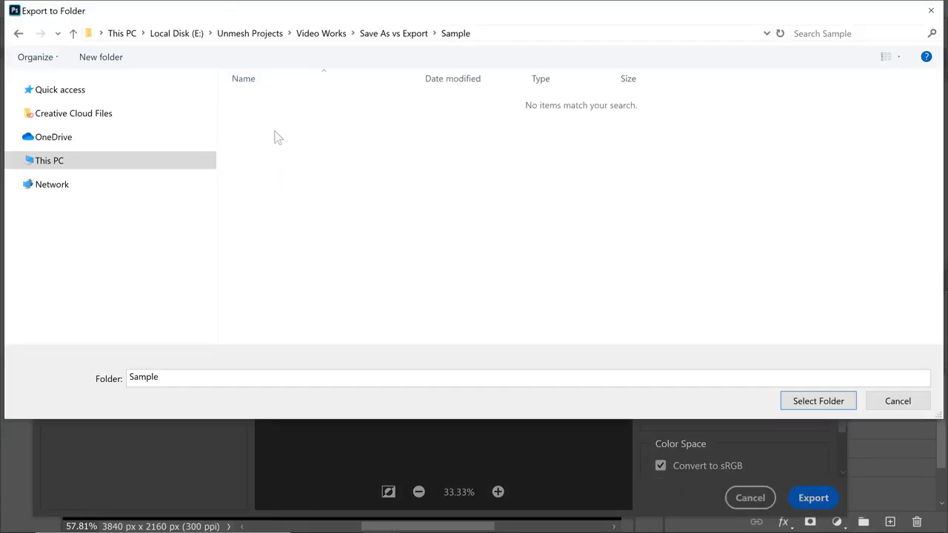
click(815, 404)
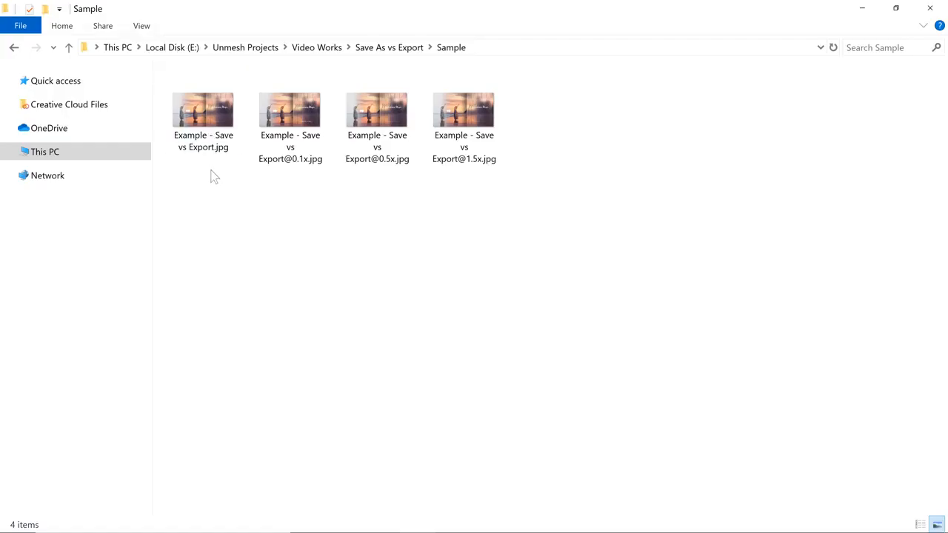
Check the file sizes of the exported full-size, 0.1x and 0.5x JPGs in the Sample folder.
click(210, 131)
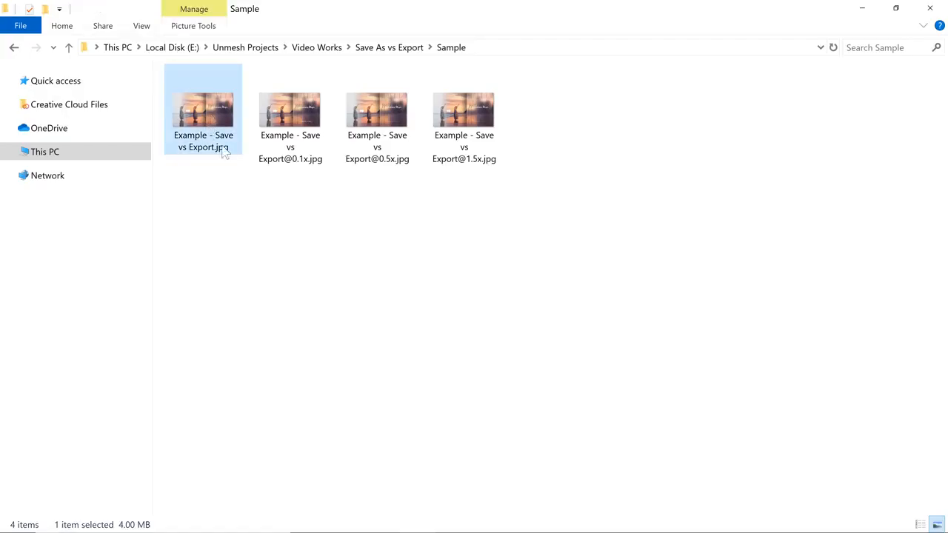
click(304, 131)
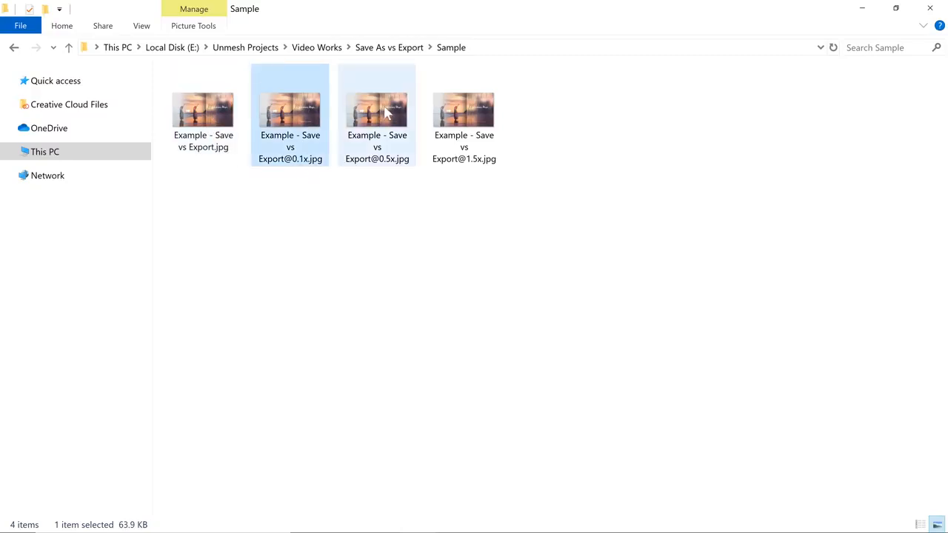
click(375, 135)
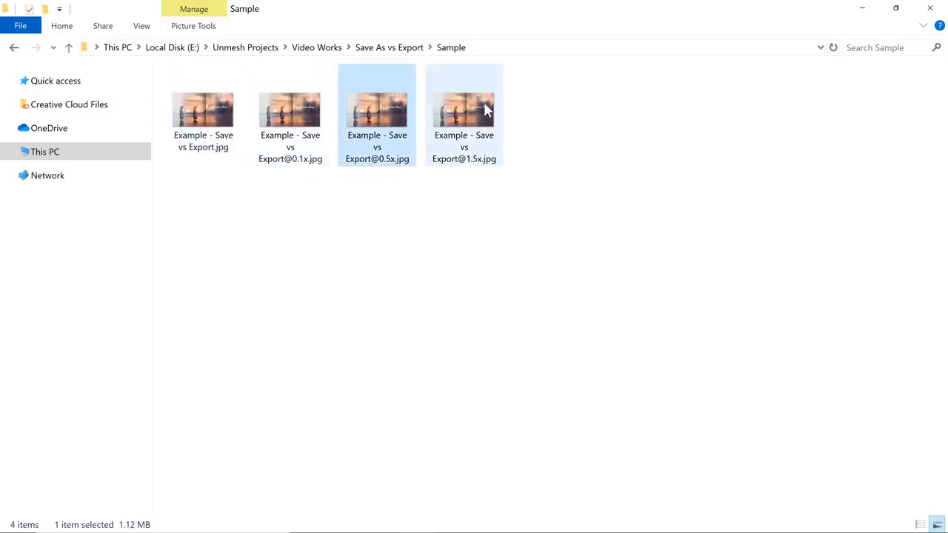
Look up the pixel dimensions of the full-size JPG in its file properties, then close them.
click(210, 111)
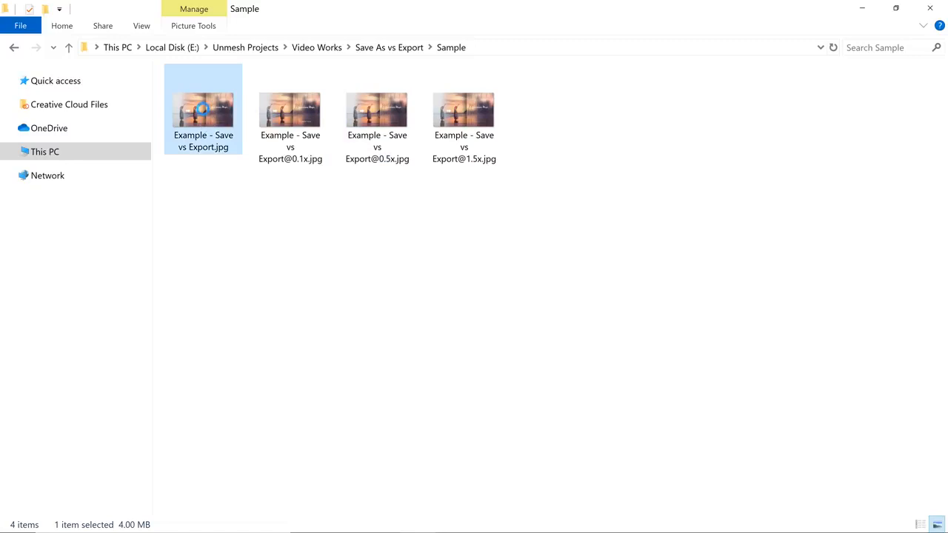
right_click(207, 111)
click(55, 523)
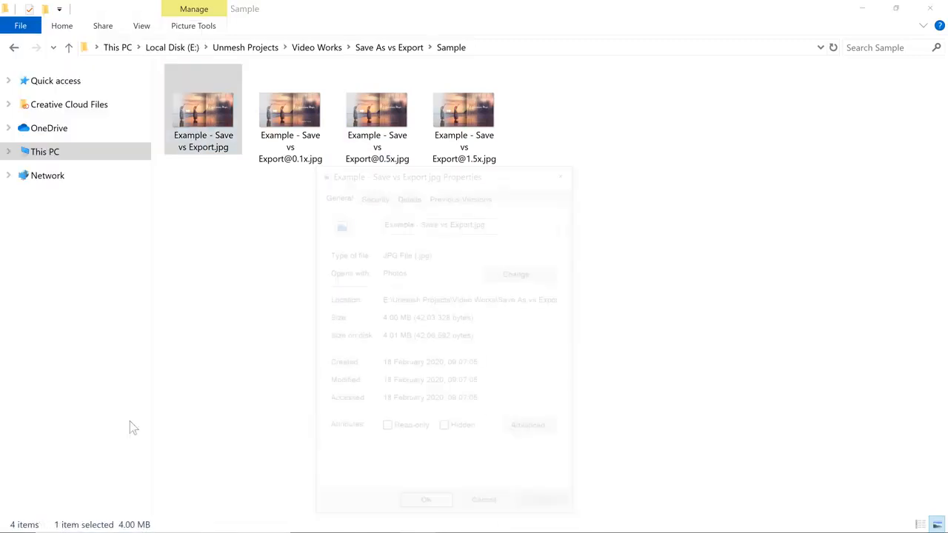
click(411, 197)
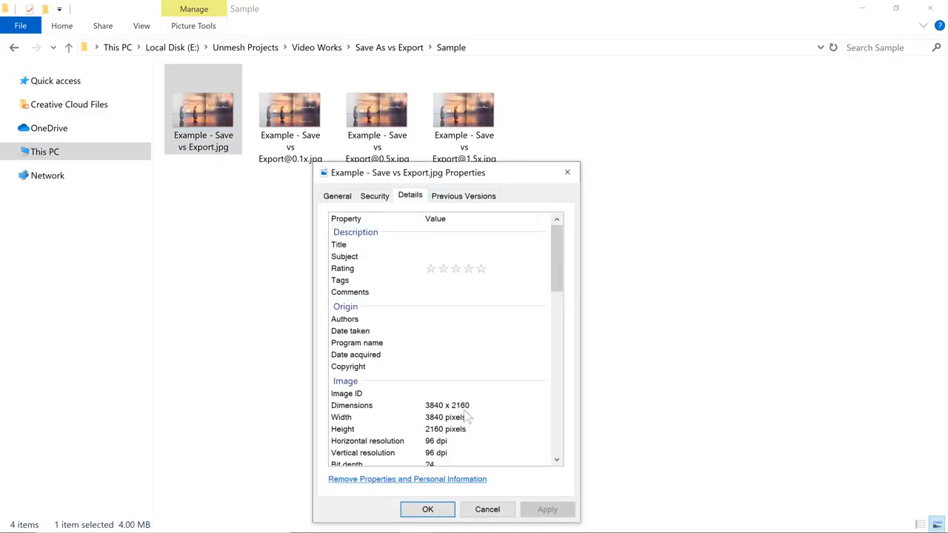
click(428, 509)
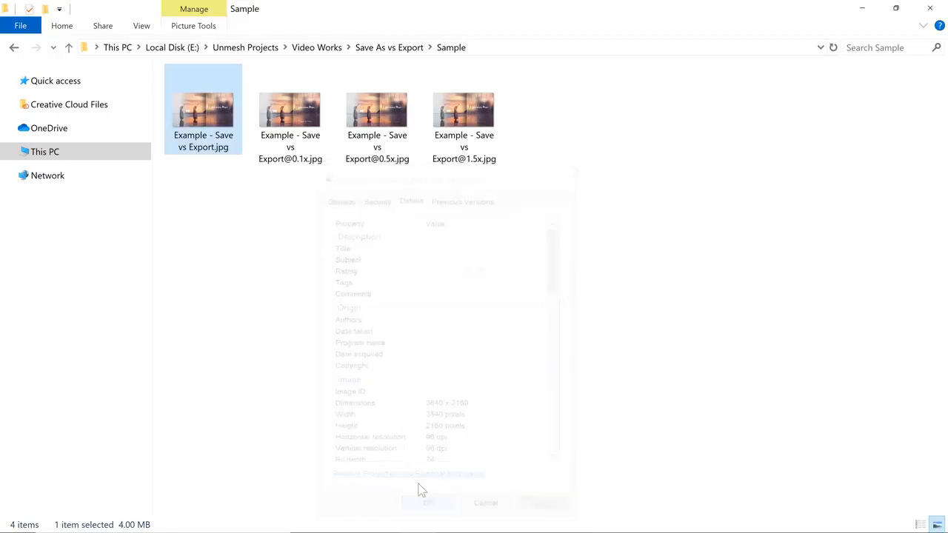
Look up the image details of the 0.1x JPG in its file properties.
click(291, 147)
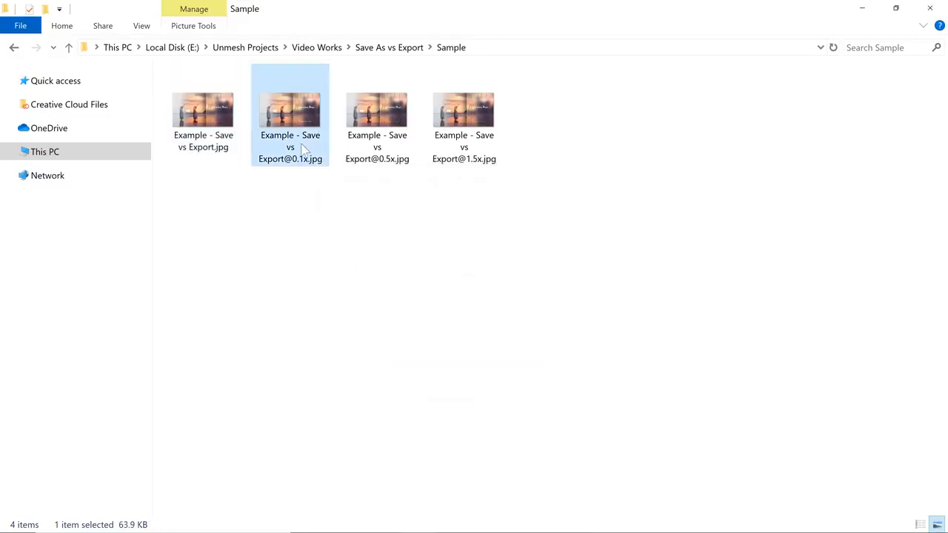
right_click(295, 124)
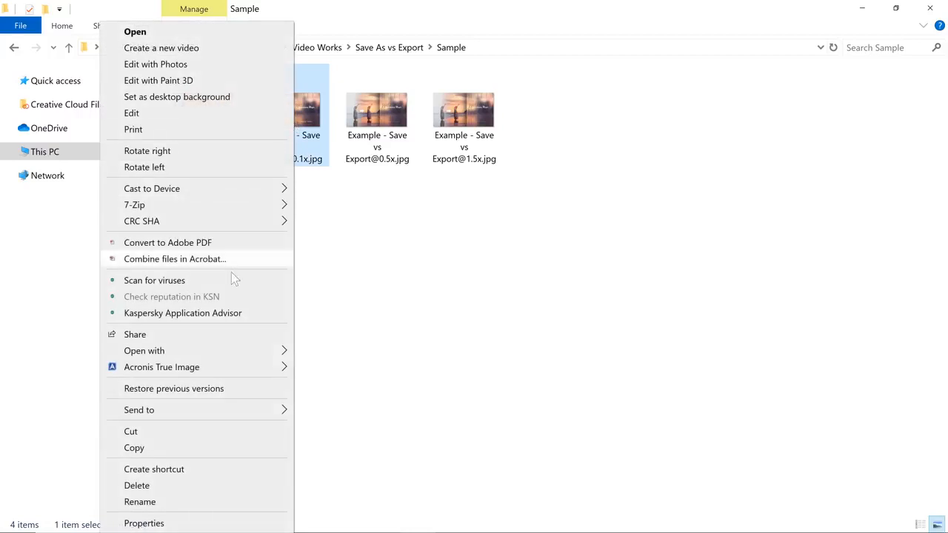
click(144, 523)
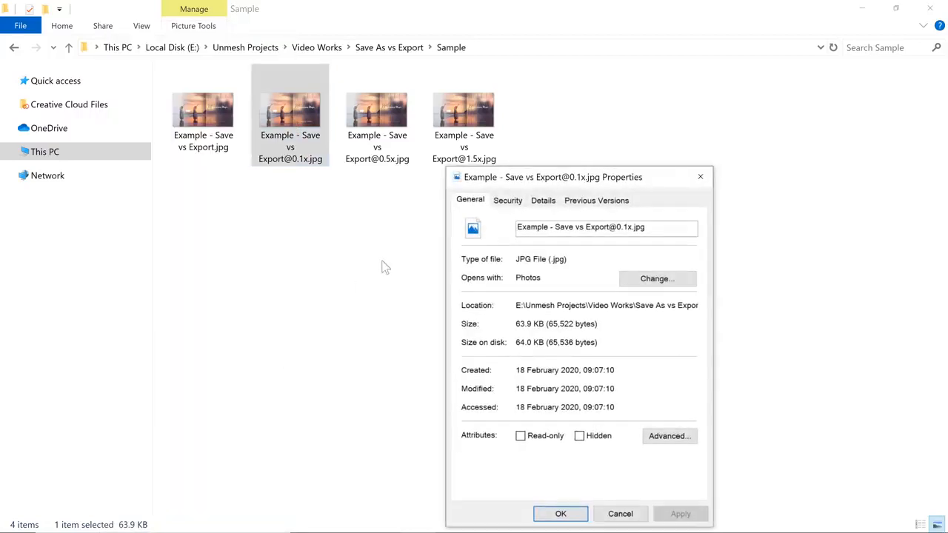
click(543, 200)
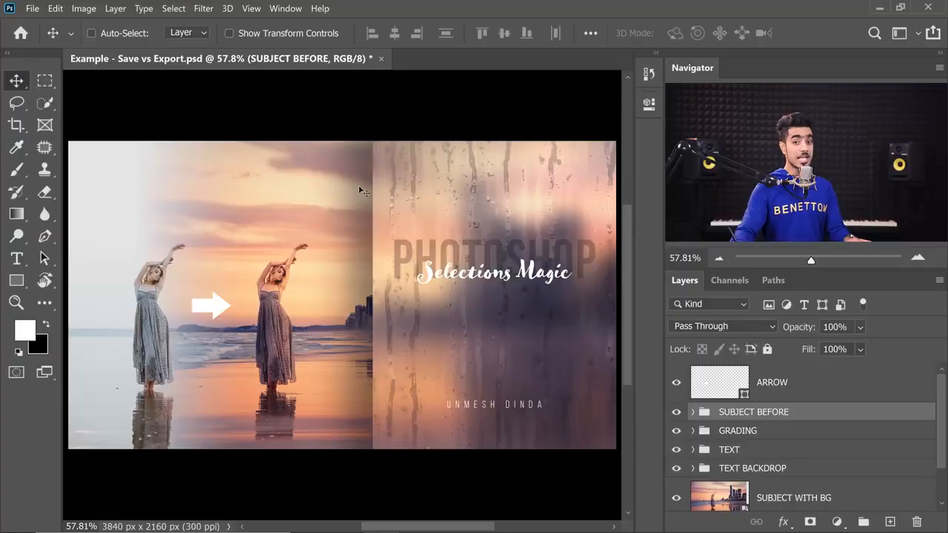
Switch back to Photoshop and toggle the SUBJECT BEFORE, GRADING and ARROW layers off and on to examine their contents.
click(677, 412)
click(677, 412)
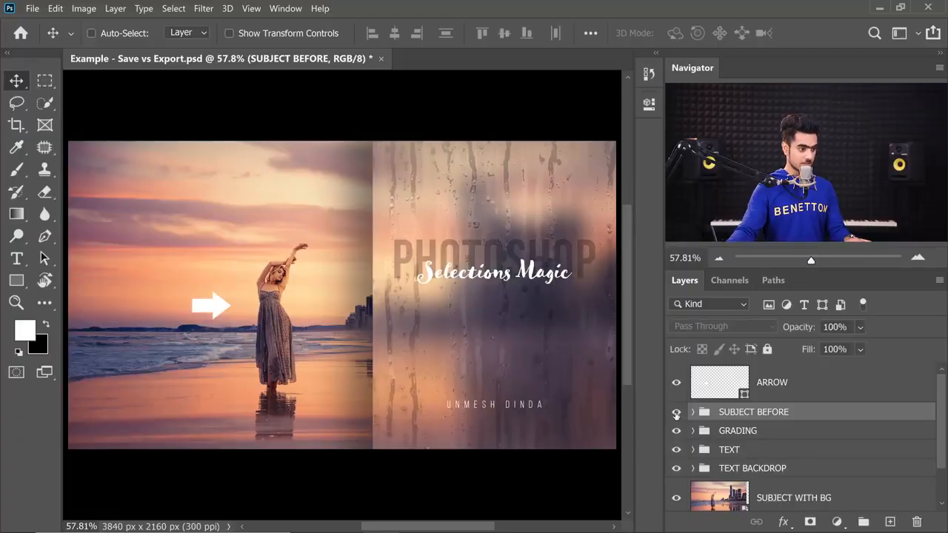
click(676, 432)
click(677, 432)
click(676, 384)
click(676, 385)
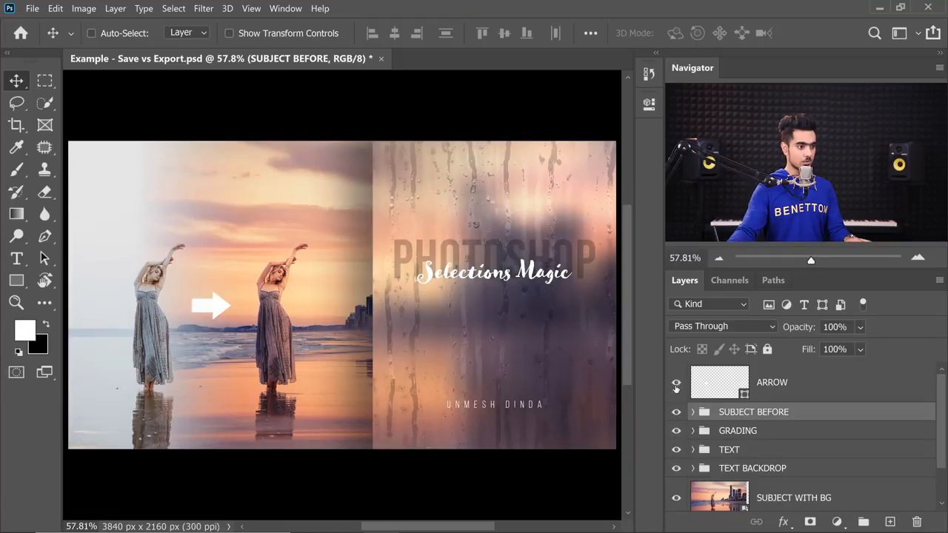
Select the ARROW layer together with the TEXT group and open Export As for just these two.
click(825, 389)
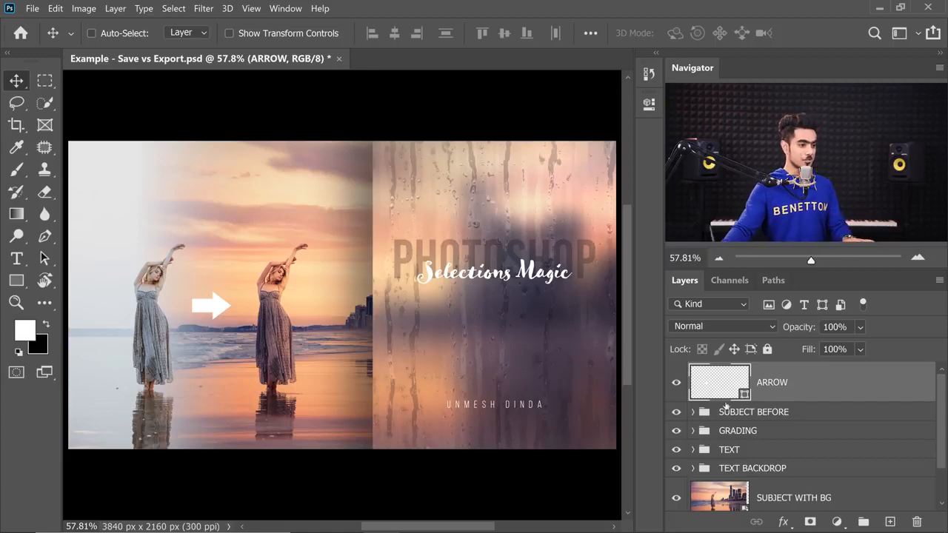
click(678, 384)
click(677, 384)
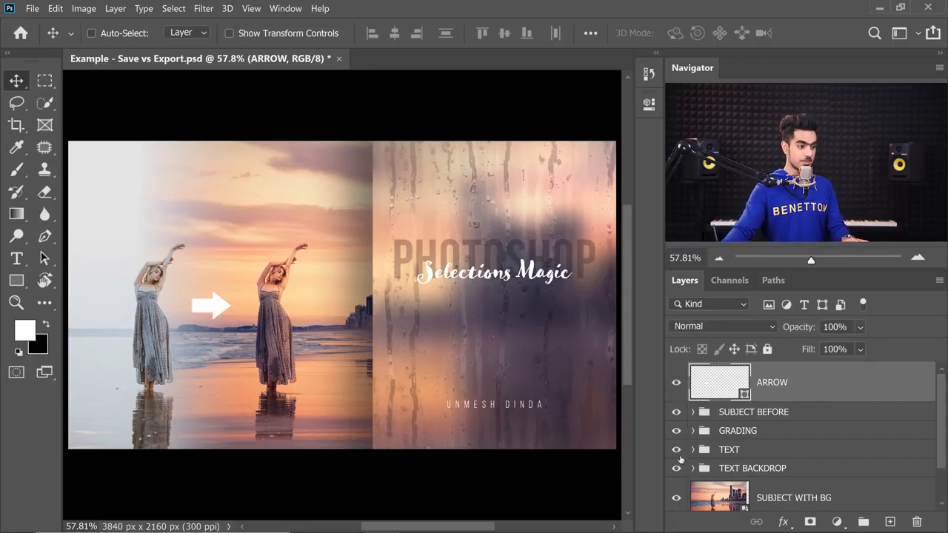
click(677, 451)
click(677, 451)
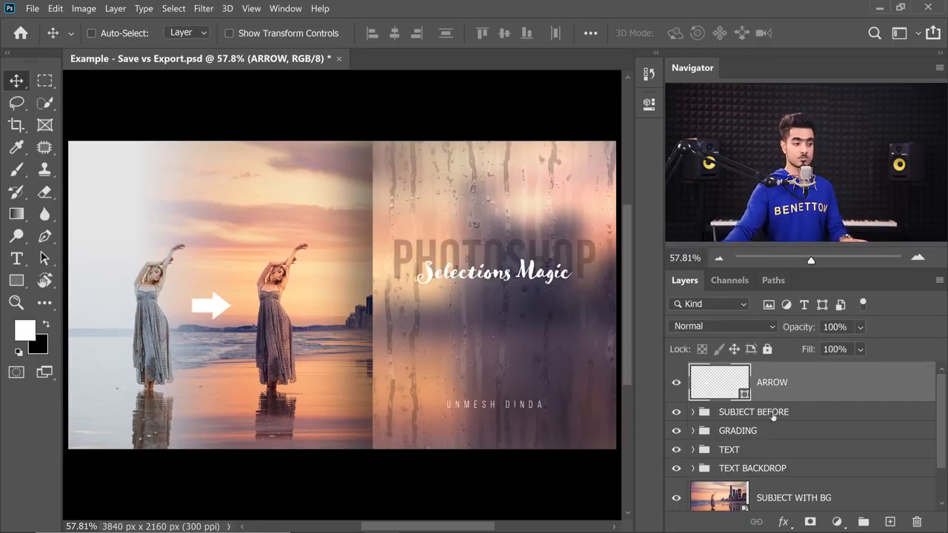
key(ctrl)
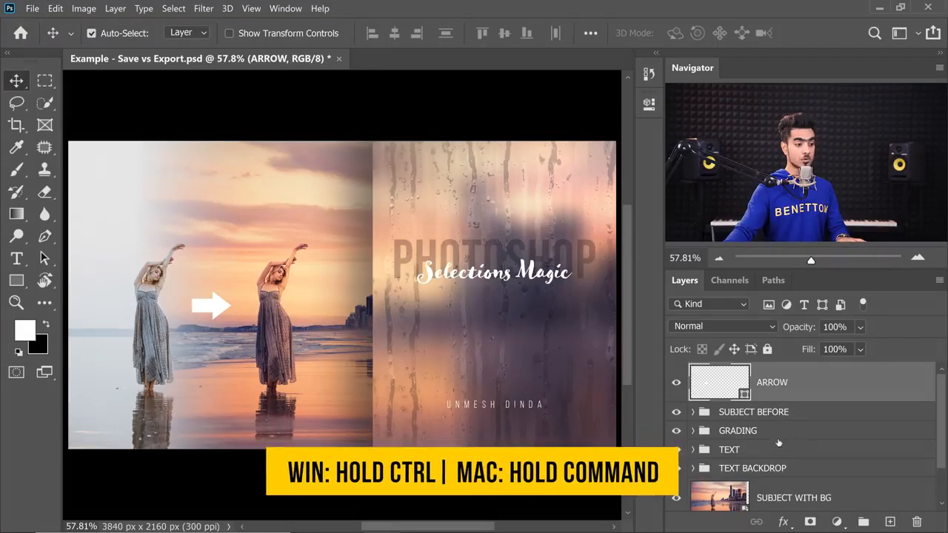
ctrl+click(756, 456)
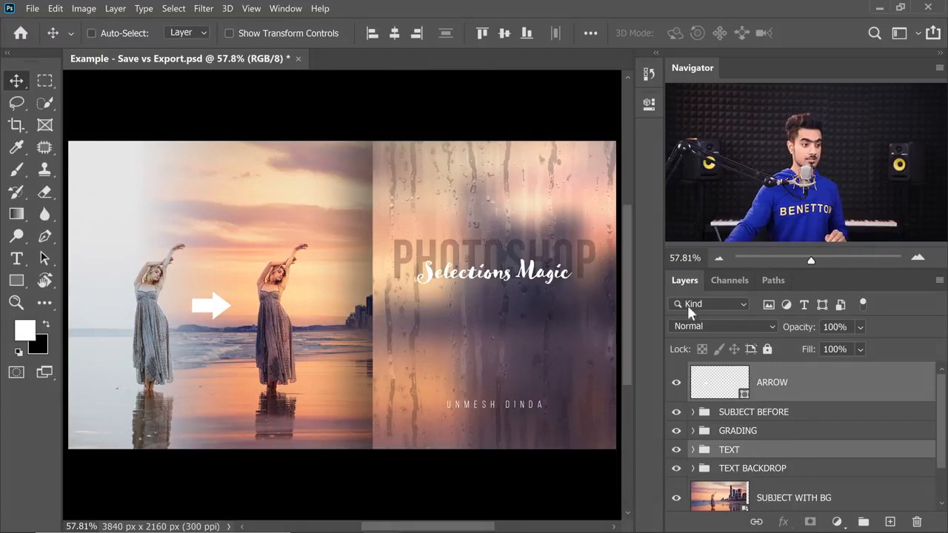
right_click(831, 382)
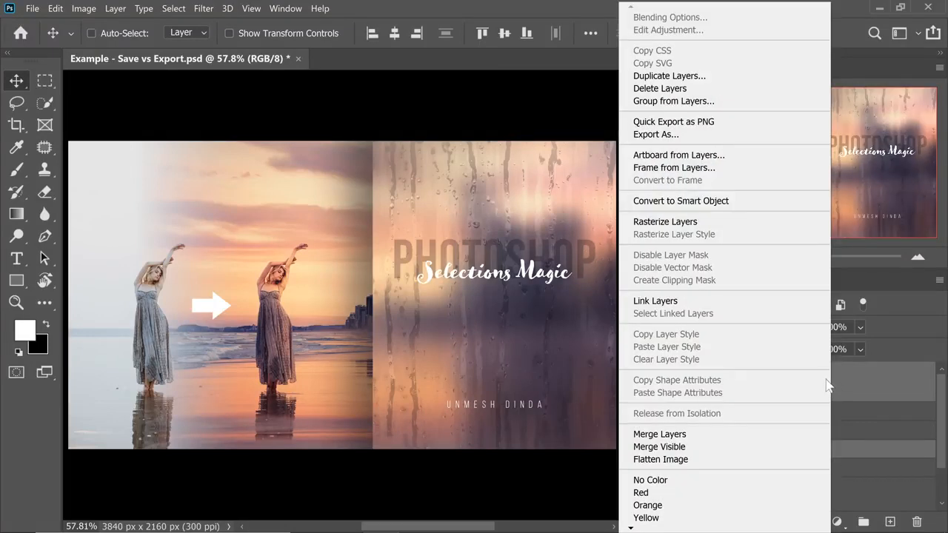
click(652, 134)
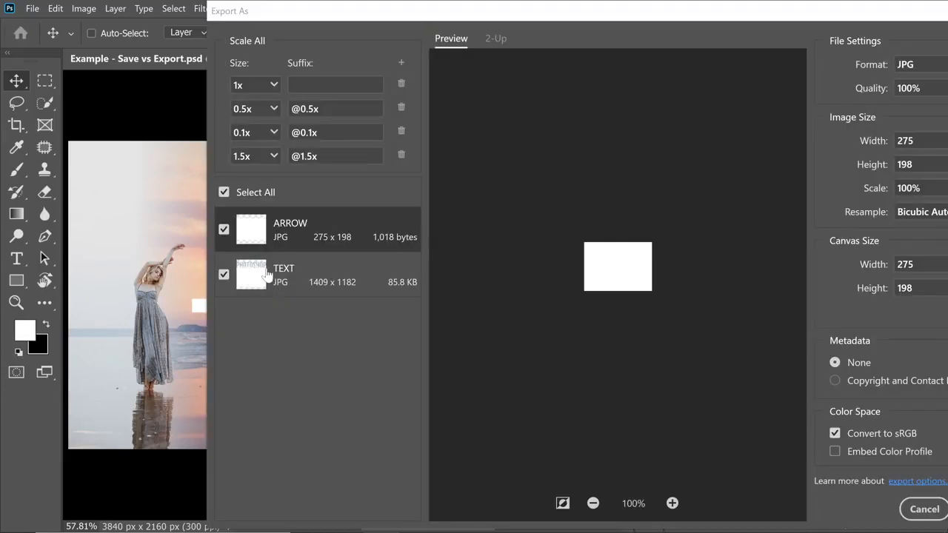
Preview the TEXT and ARROW items in turn in the export list.
click(289, 281)
click(300, 239)
click(311, 268)
click(309, 239)
Remove the 0.5x, 0.1x and 1.5x export sizes, keeping only 1x.
click(400, 110)
click(400, 110)
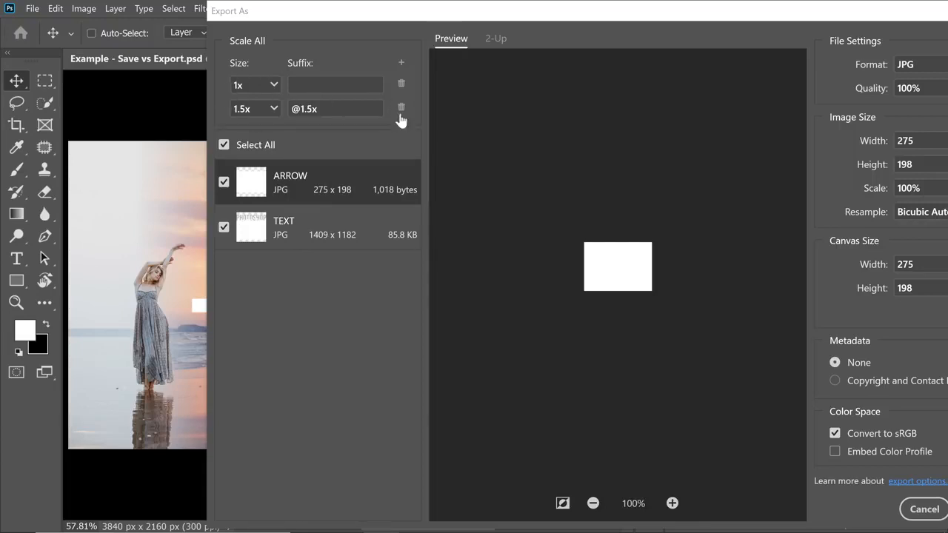
click(400, 109)
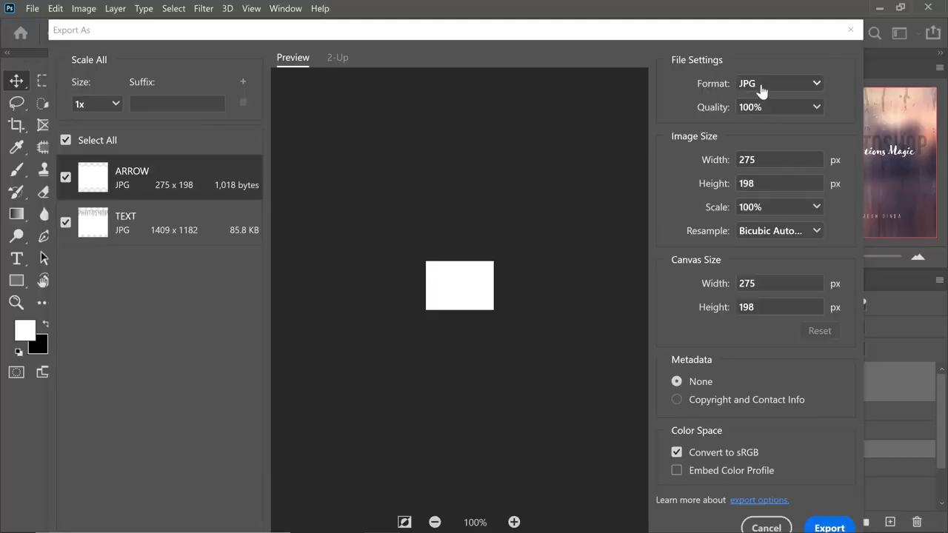
Set the export format of both the ARROW and TEXT items to PNG with transparency.
click(754, 86)
click(753, 104)
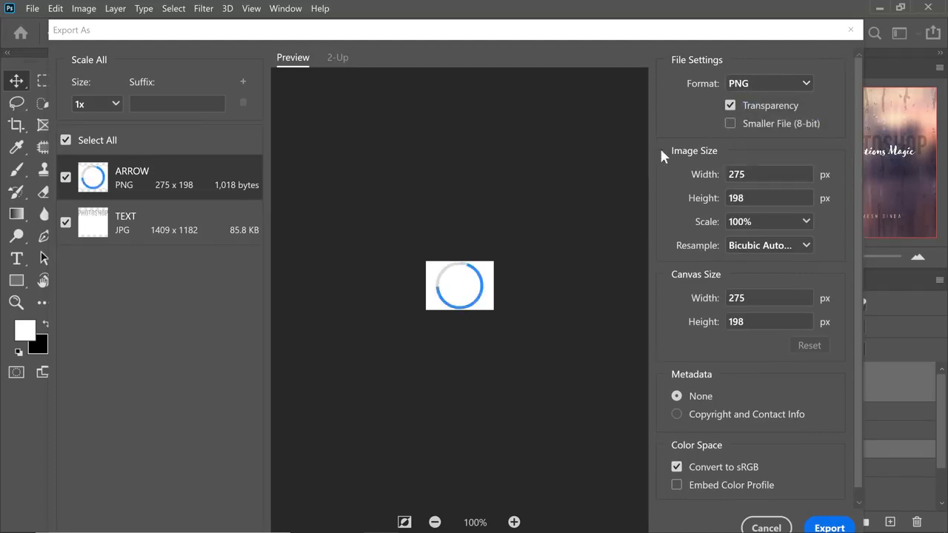
click(514, 523)
click(514, 523)
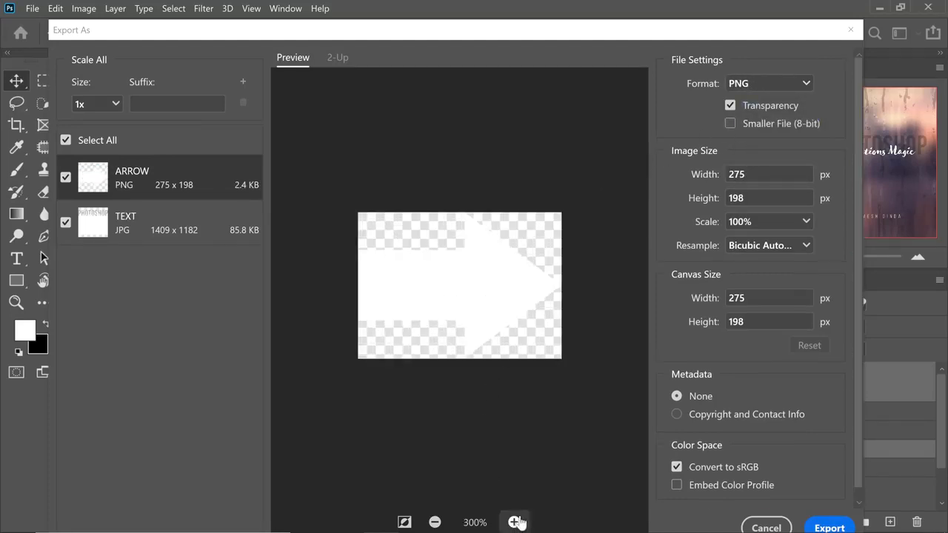
click(514, 522)
click(134, 216)
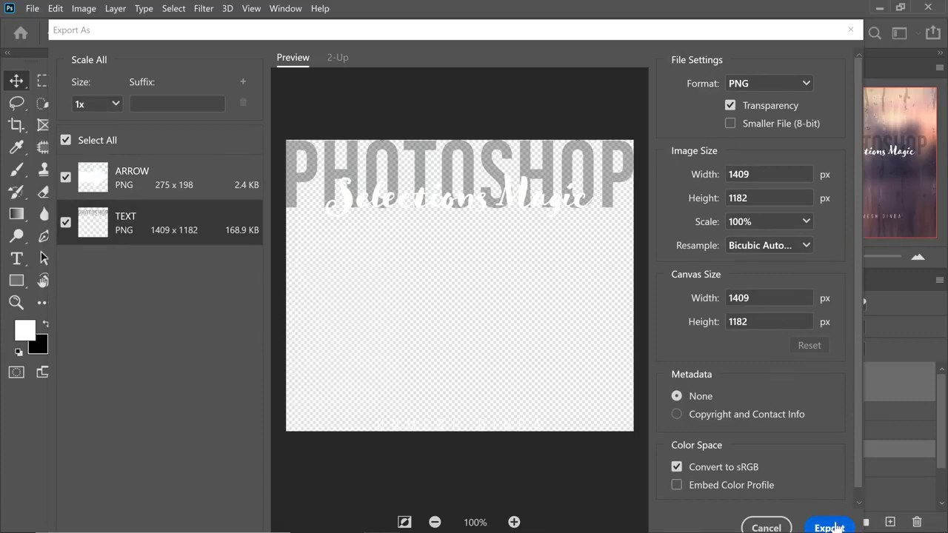
Cancel the layer export and create a new document from the Art & Illustration 2000 pixel grid preset with artboards enabled.
click(769, 525)
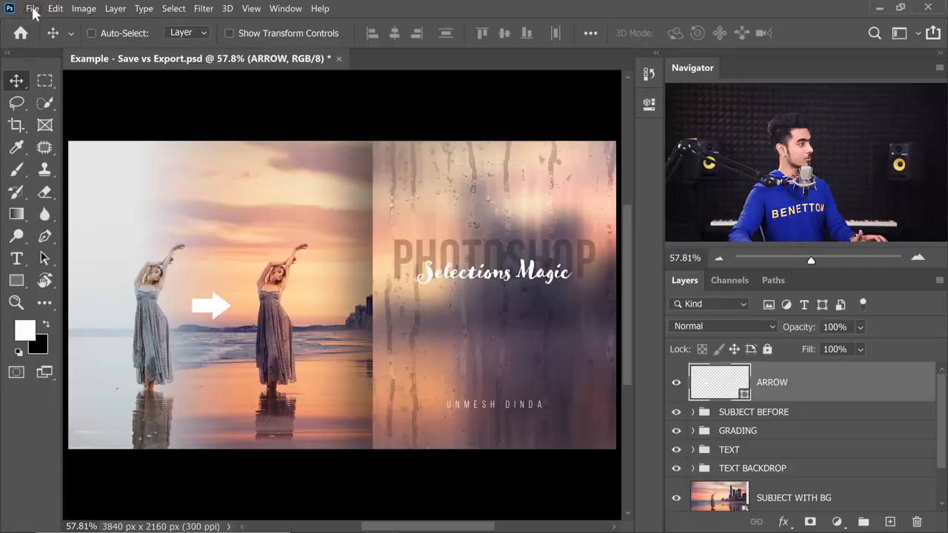
click(32, 8)
click(45, 23)
click(304, 45)
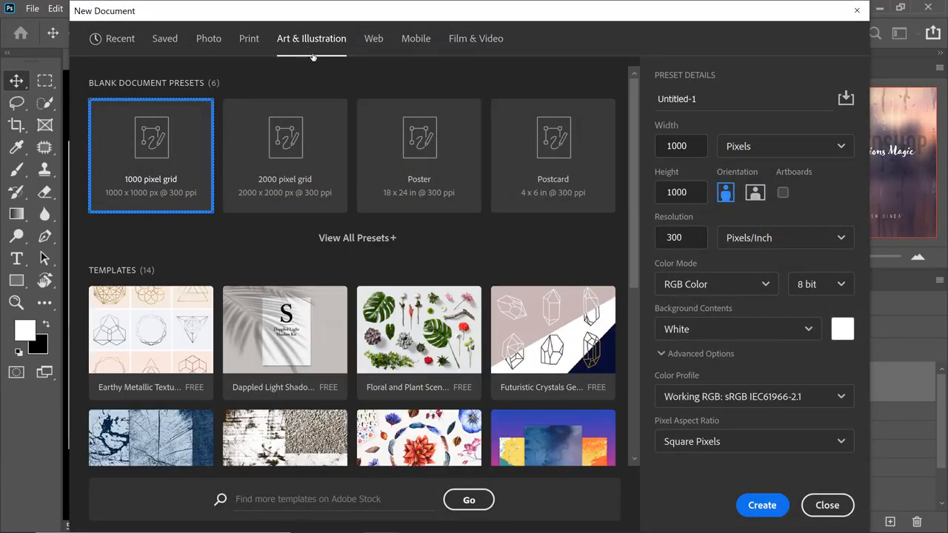
click(295, 158)
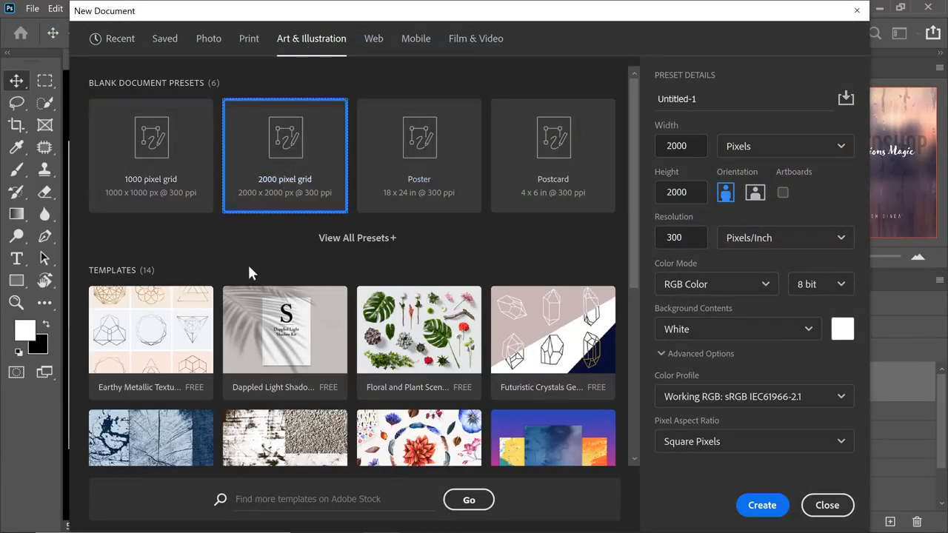
click(784, 193)
click(763, 505)
Draw a second artboard of about 1842 x 2857 px beside Artboard 1 using the Artboard Tool.
drag(324, 200, 281, 216)
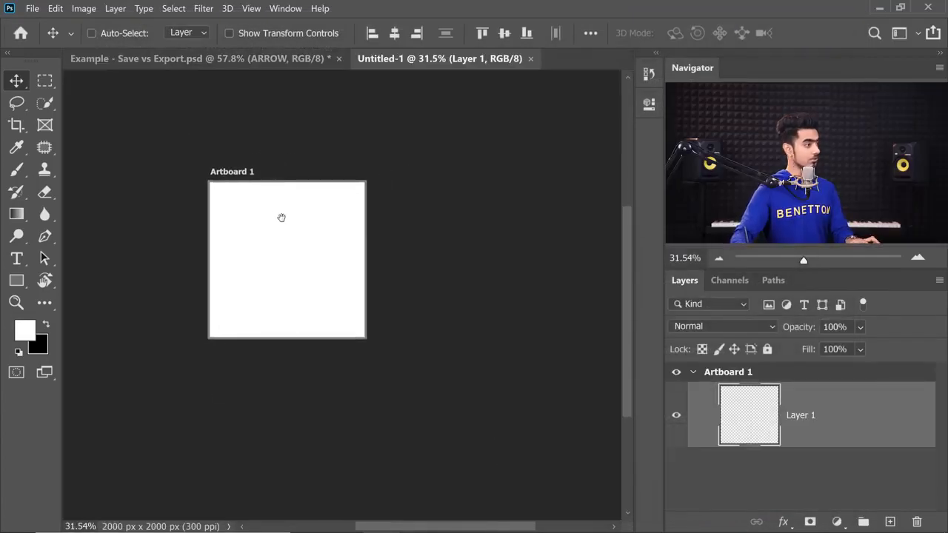
right_click(18, 81)
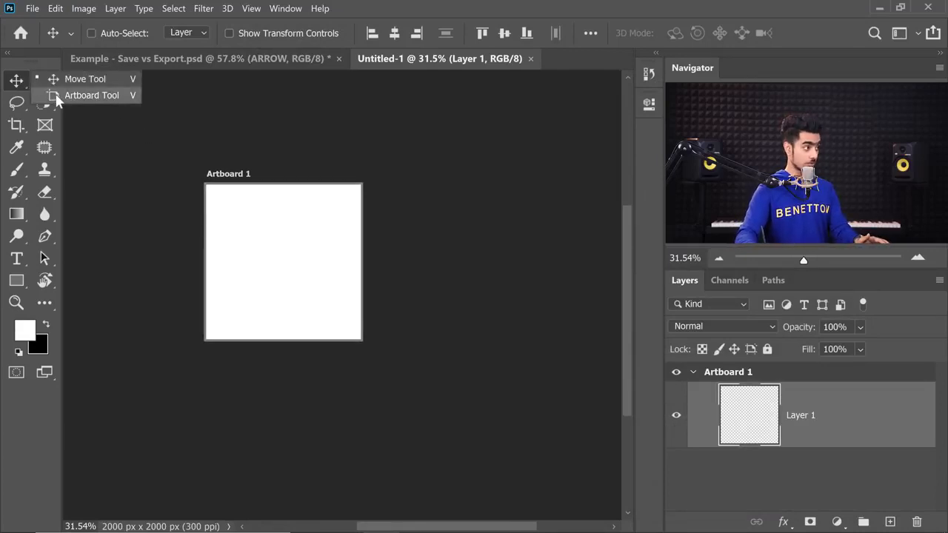
click(82, 94)
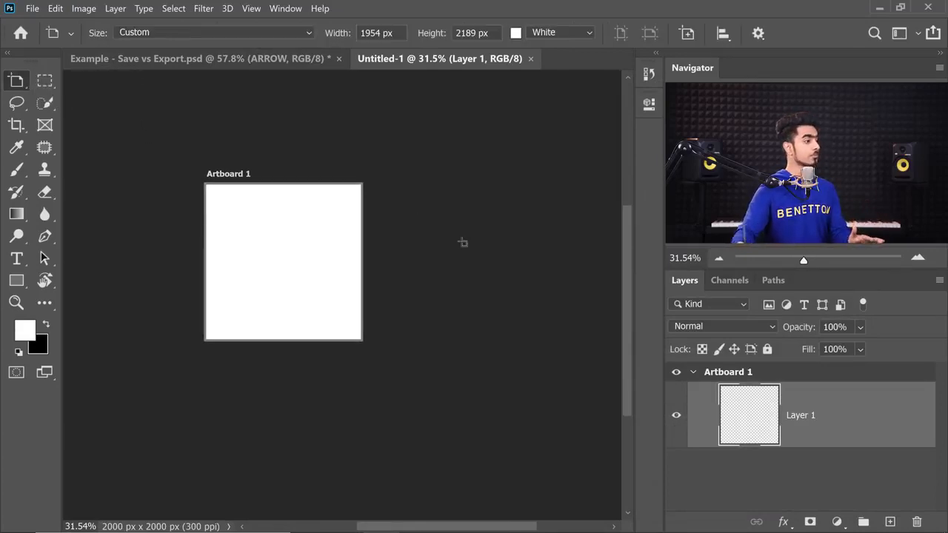
drag(392, 184, 537, 406)
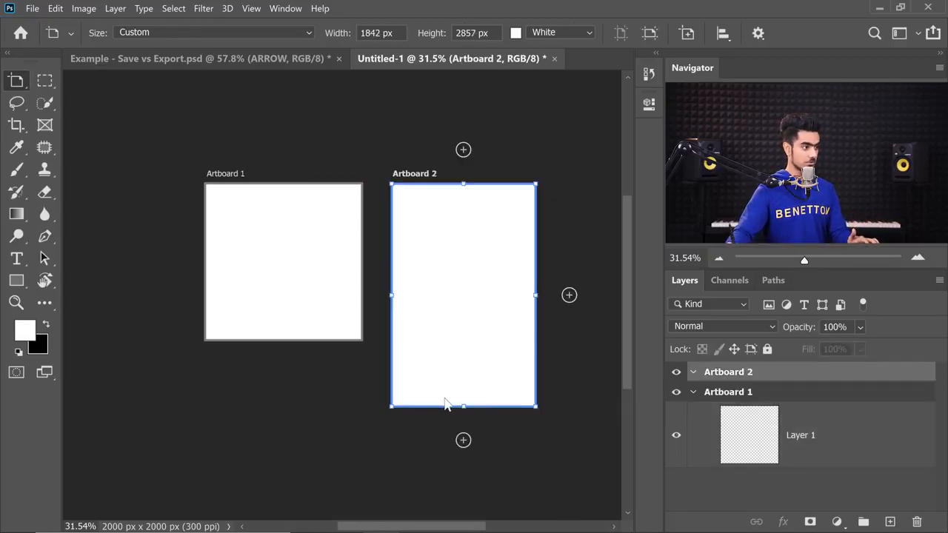
key(v)
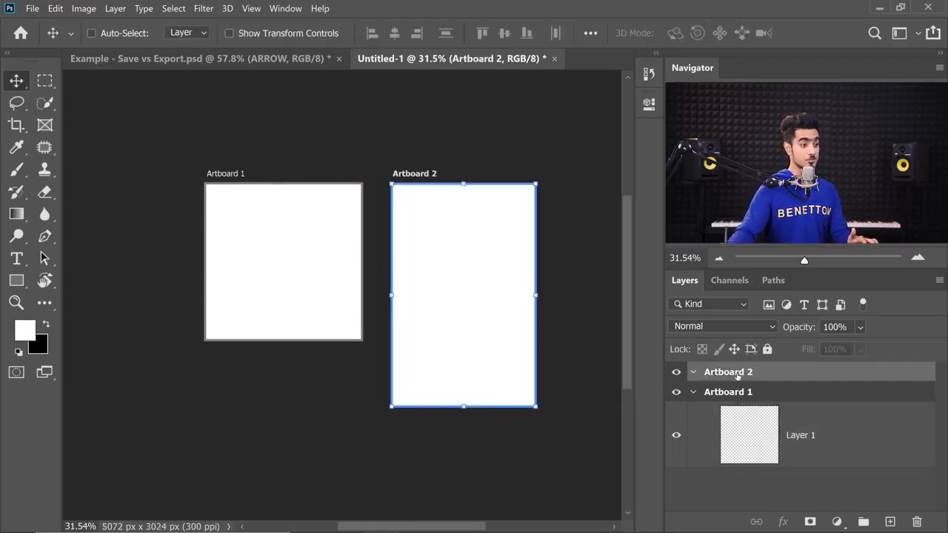
Paint a black numeral 1 with the brush on Layer 1 of Artboard 1.
click(734, 393)
click(748, 436)
key(x)
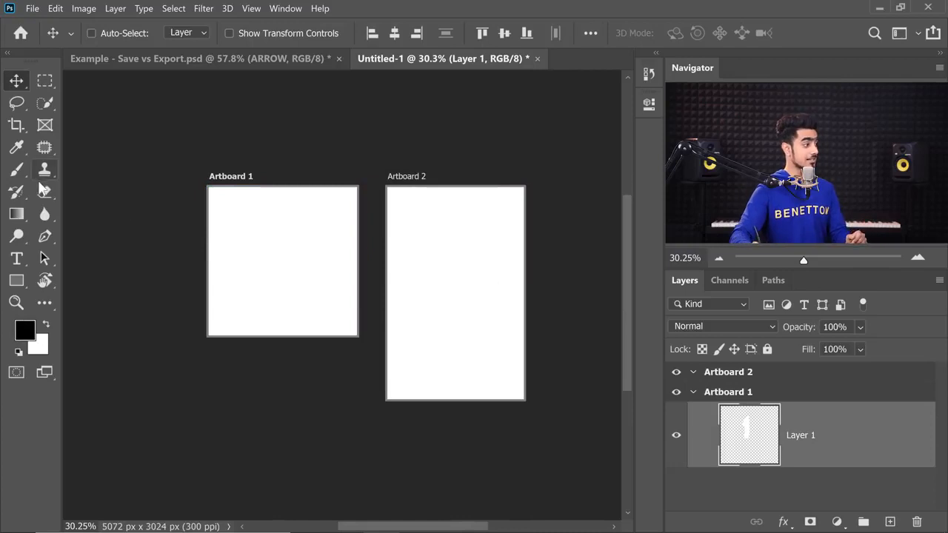
click(16, 170)
drag(283, 224, 279, 286)
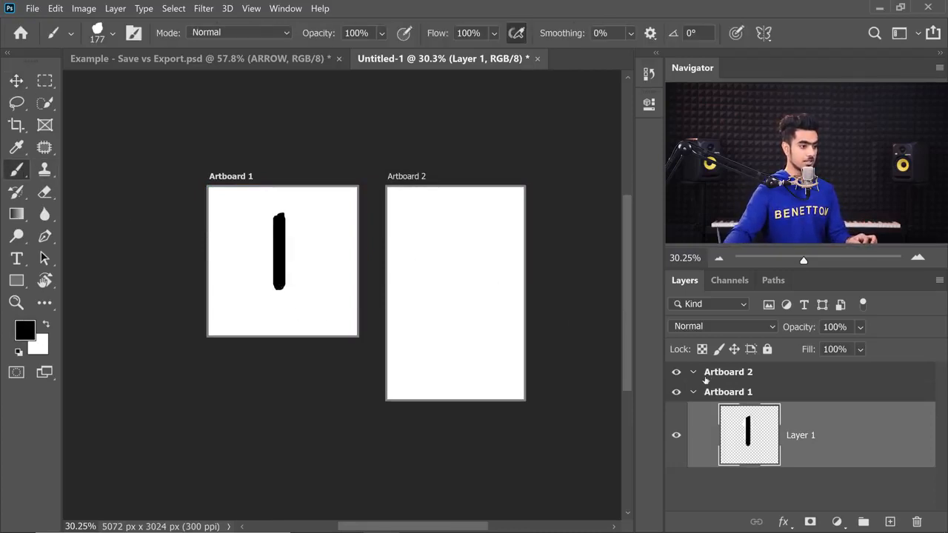
Add a new layer inside Artboard 2 and paint a black numeral 2 on it.
click(702, 378)
double_click(722, 372)
click(784, 374)
click(890, 522)
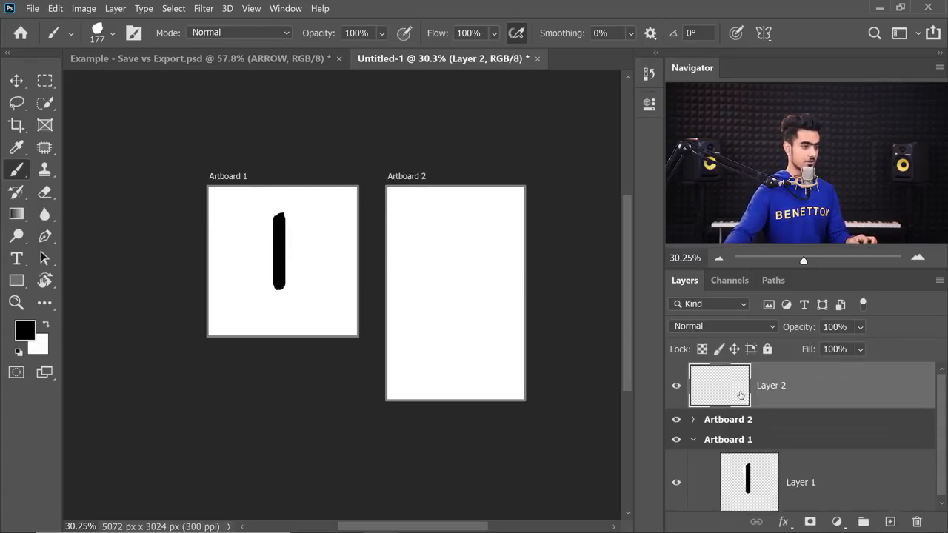
drag(775, 393, 774, 430)
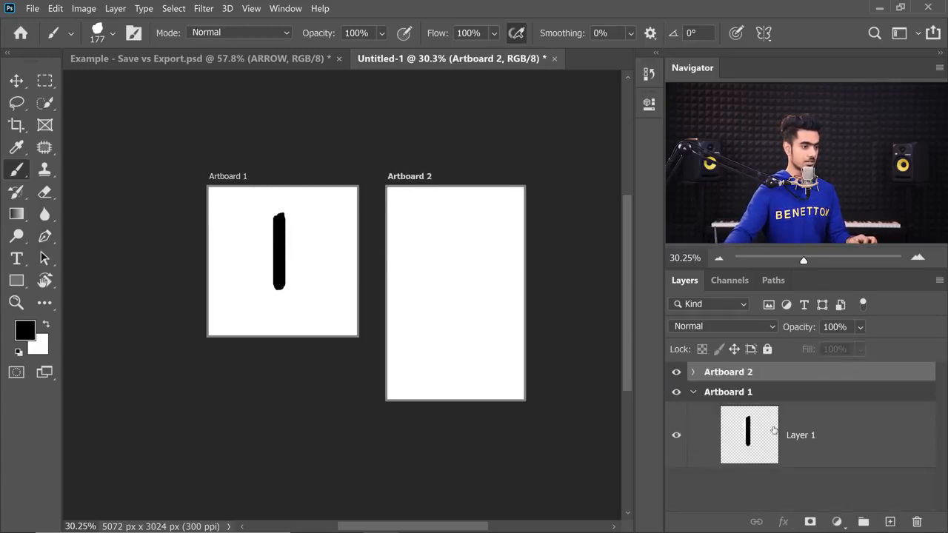
click(693, 373)
click(756, 405)
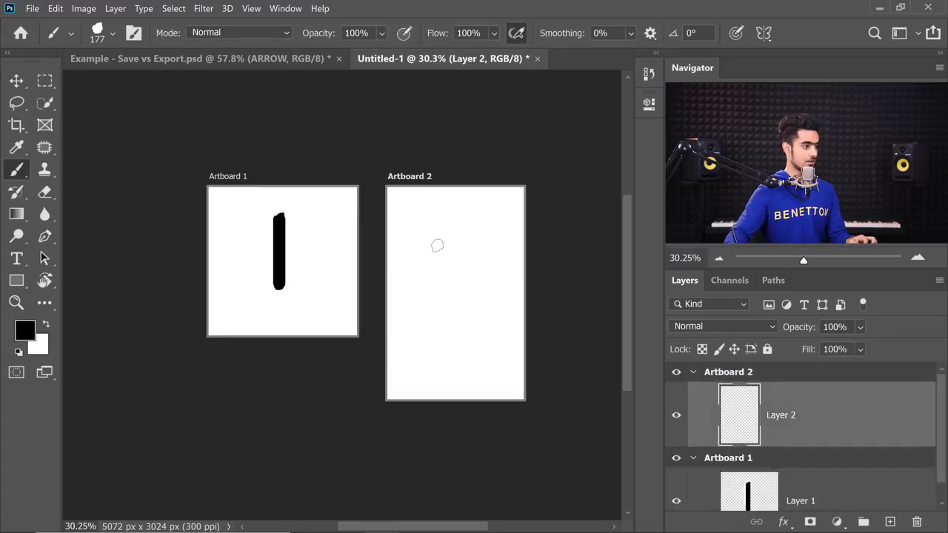
mouse_move(431, 254)
mouse_down()
mouse_move(452, 276)
mouse_move(448, 294)
mouse_move(486, 296)
mouse_up()
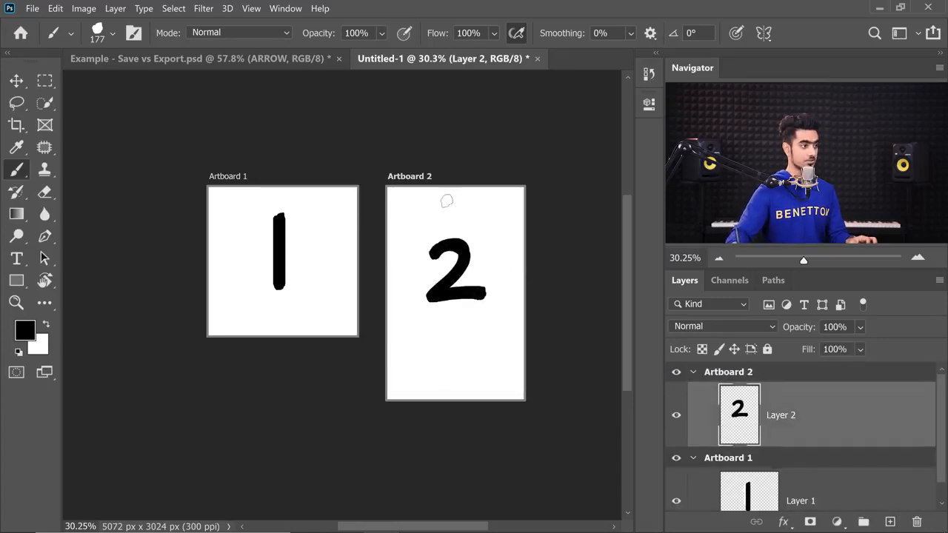
Open Export As for the artboard document and preview the artboards in the export list.
click(33, 8)
mouse_move(95, 213)
click(235, 224)
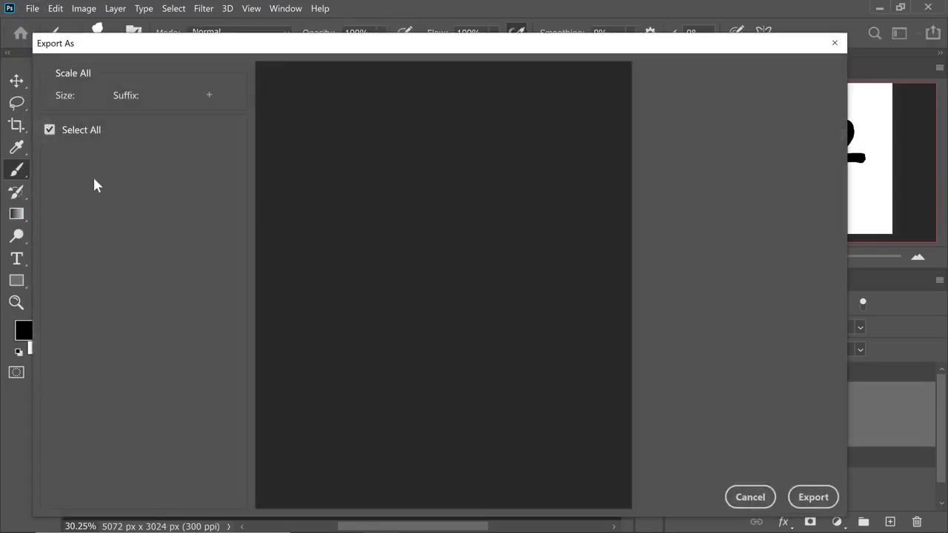
click(146, 239)
click(151, 211)
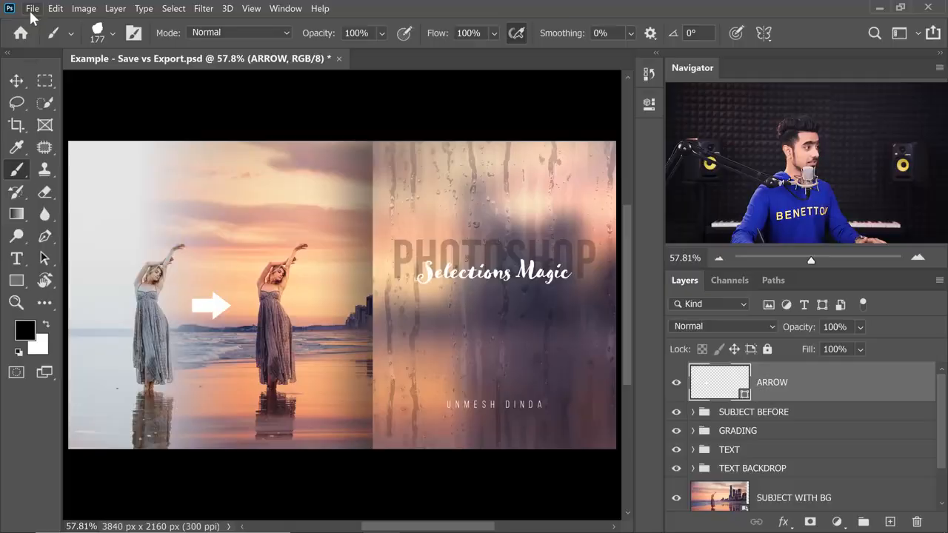
Check the Save As options for the Example - Save vs Export design and close the dialog without saving.
click(32, 8)
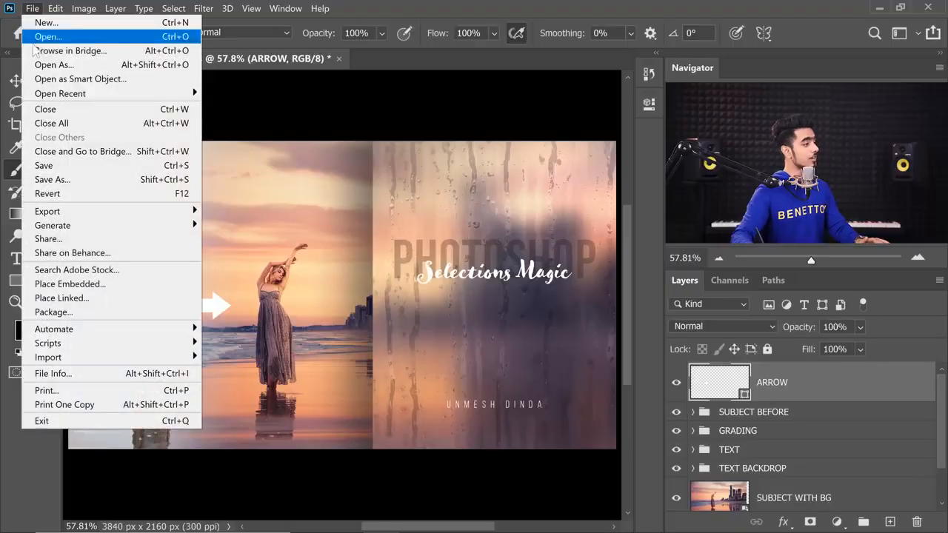
click(52, 180)
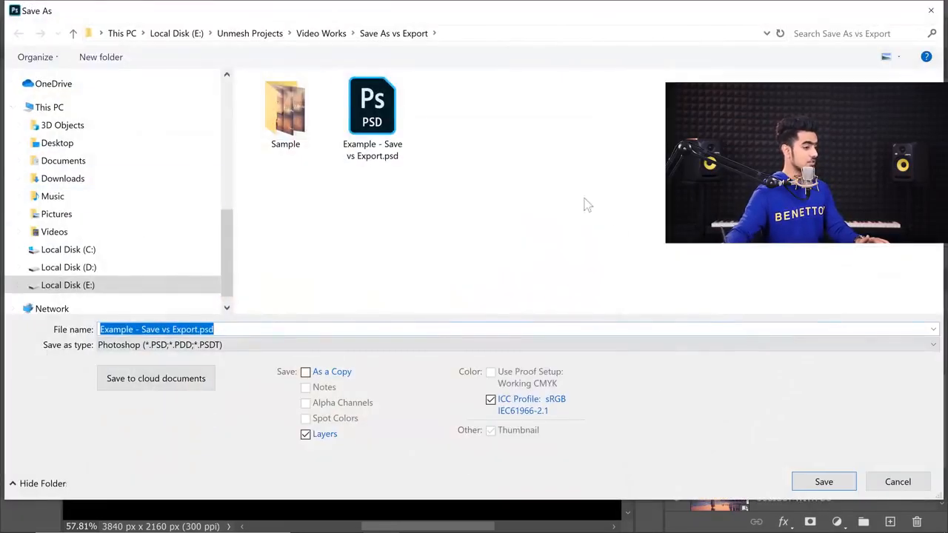
click(897, 483)
Open Export As for the design and remove the 0.5x, 0.1x and 1.5x sizes, keeping only 1x.
click(32, 8)
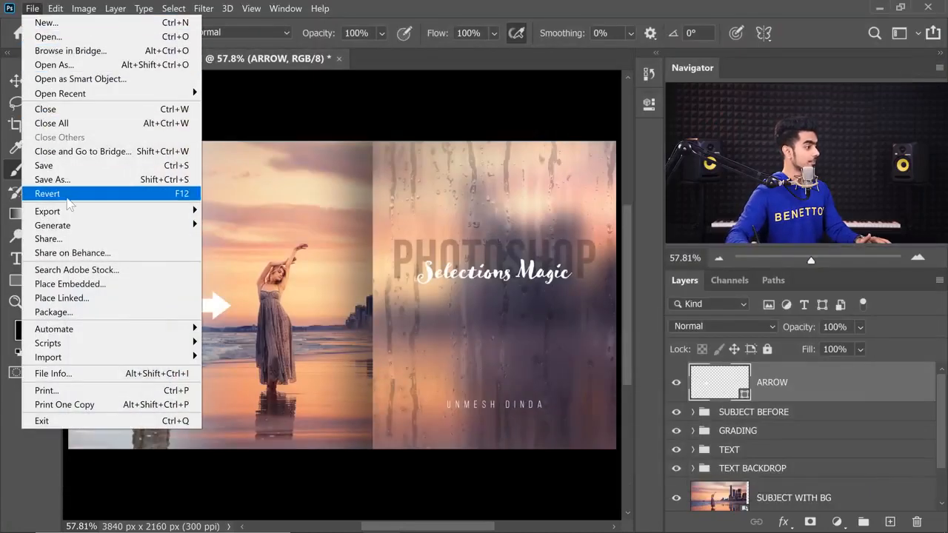
click(237, 226)
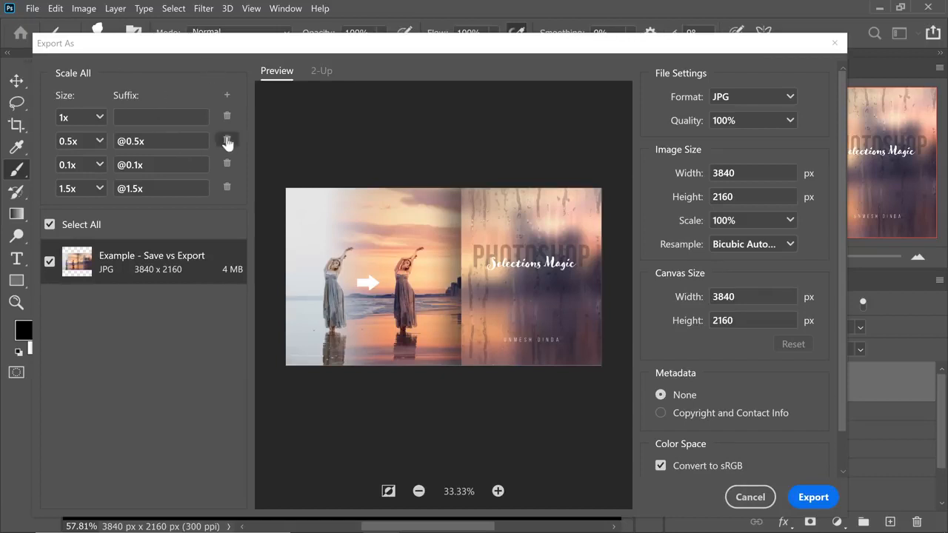
click(227, 141)
click(228, 141)
click(227, 140)
Set the export image width to 1280 px.
drag(613, 53, 521, 57)
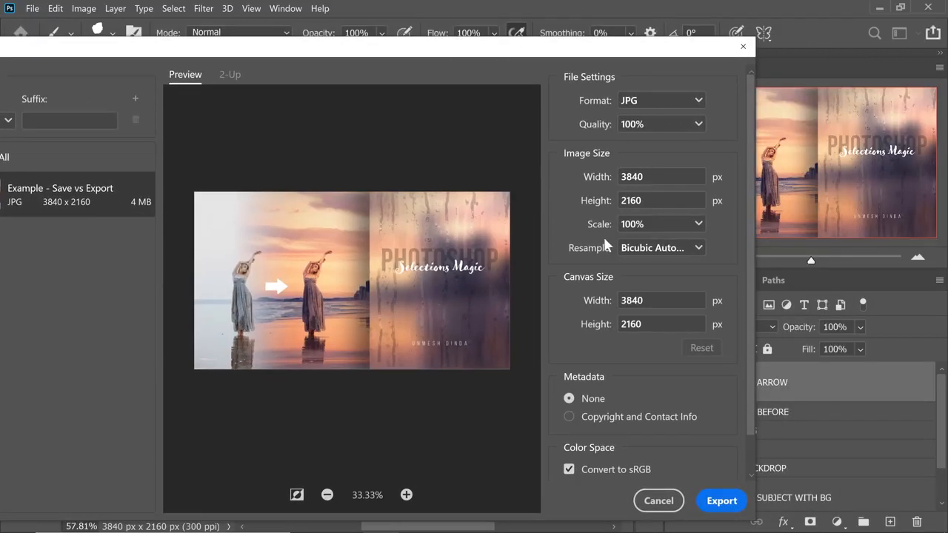
click(643, 176)
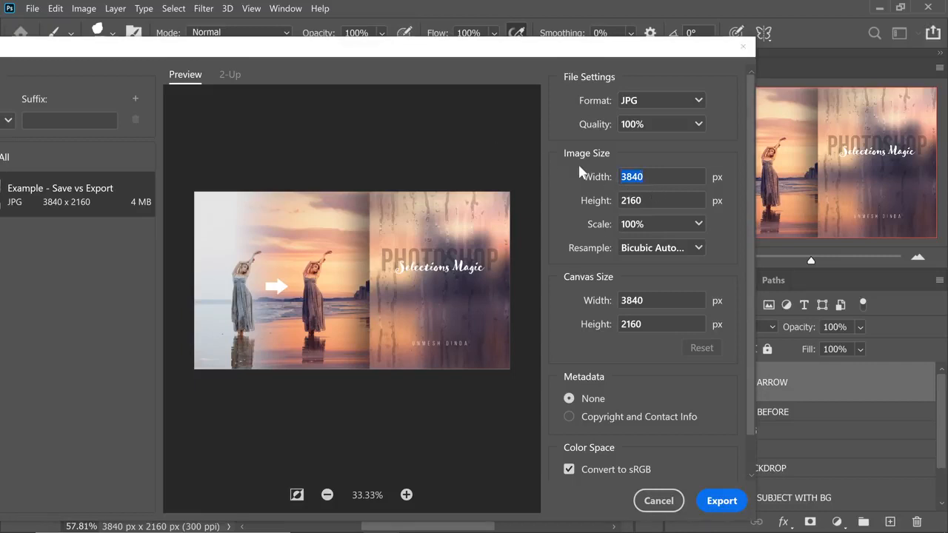
text(1280)
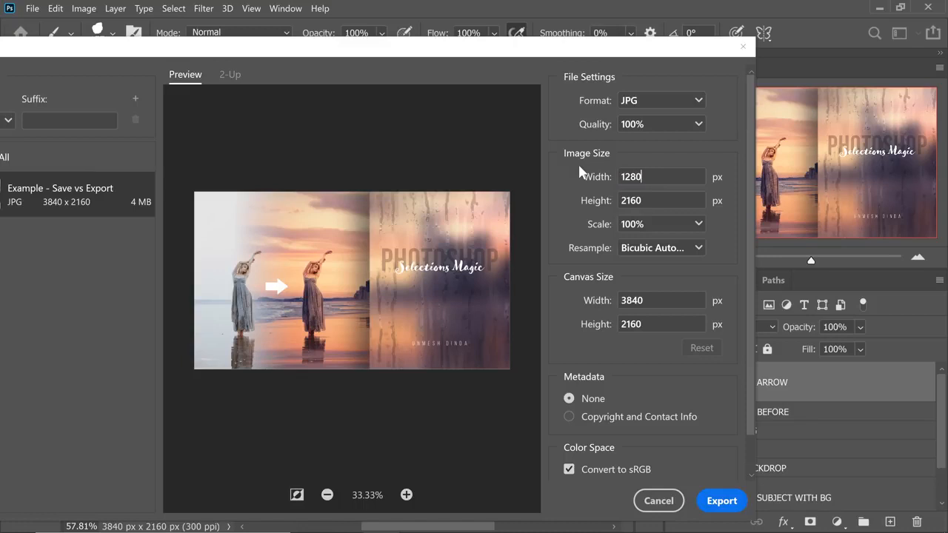
click(652, 223)
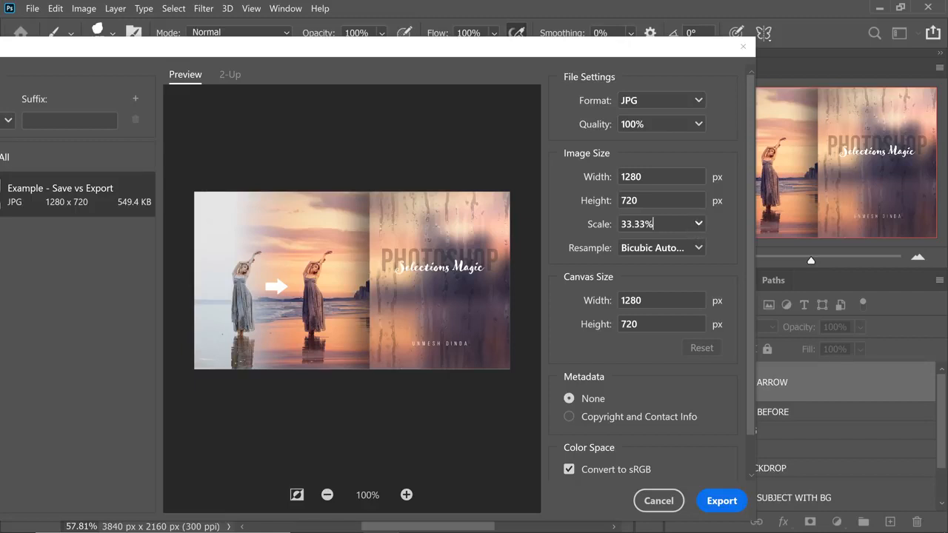
Try the export image scale at 50% and at 33%.
click(696, 228)
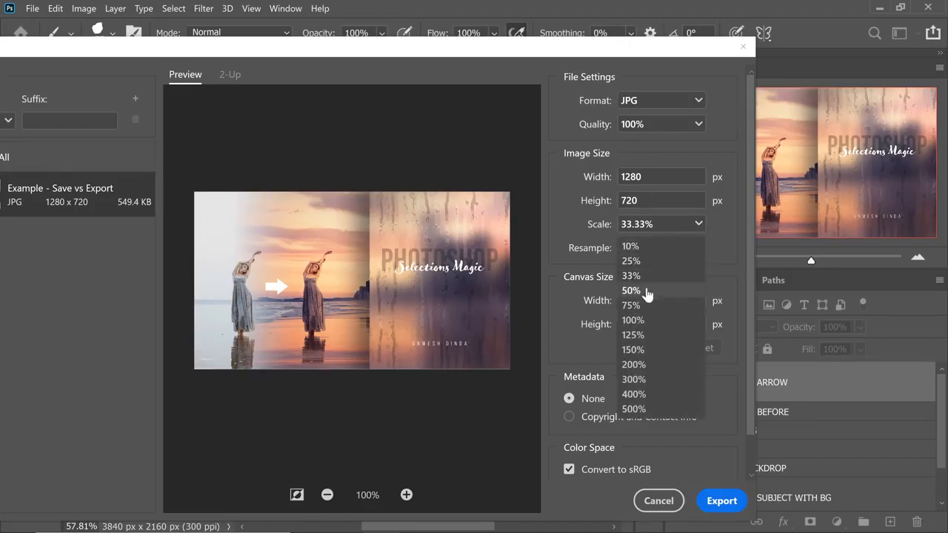
click(647, 293)
click(698, 224)
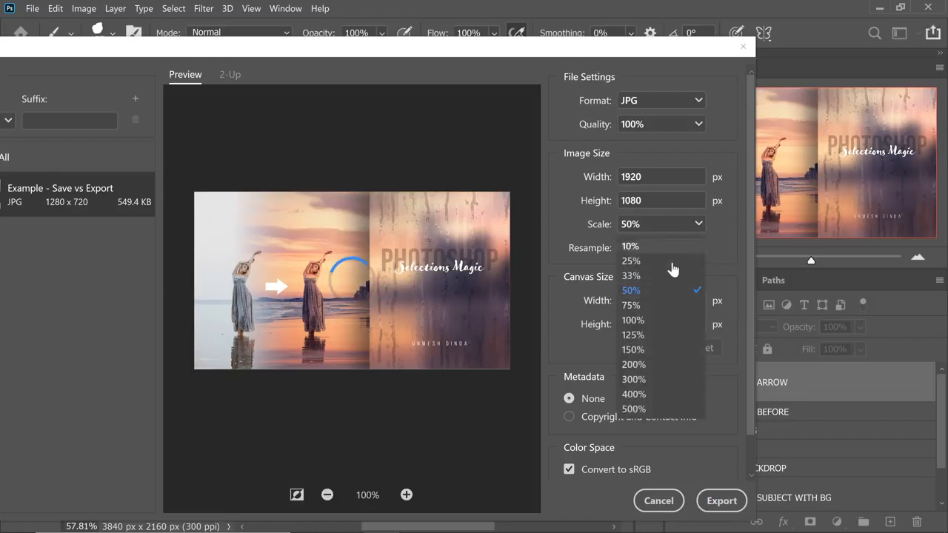
click(661, 276)
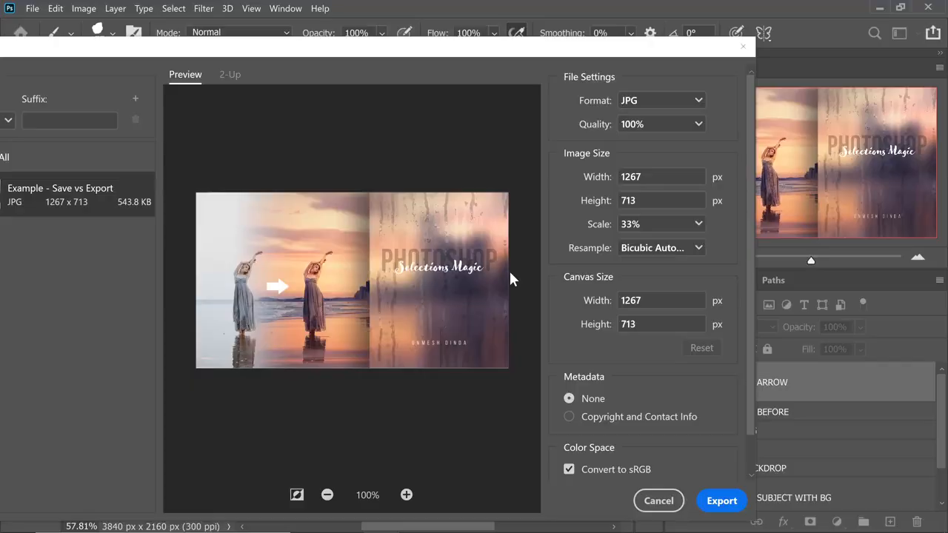
Review the available resample methods and inspect the export preview at 400% magnification.
click(646, 251)
click(655, 295)
click(650, 249)
click(579, 252)
click(406, 494)
click(407, 495)
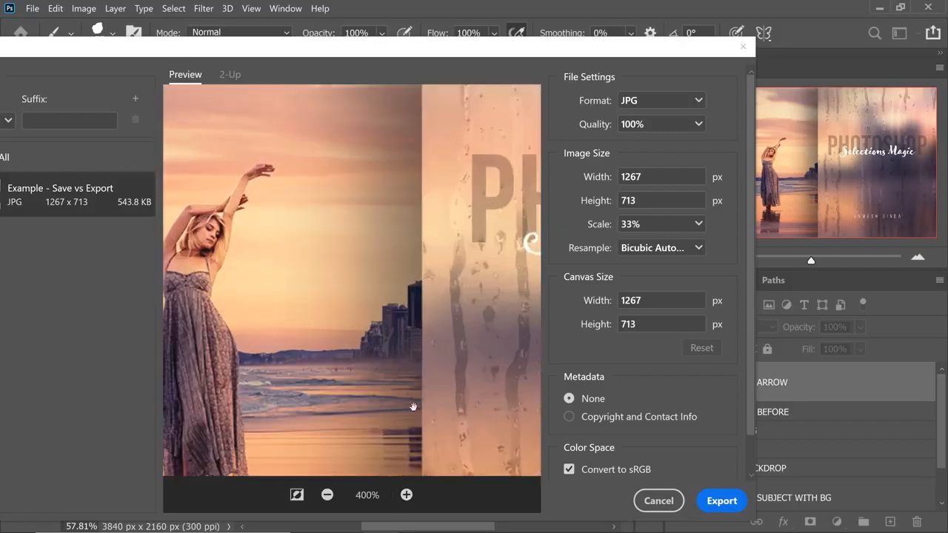
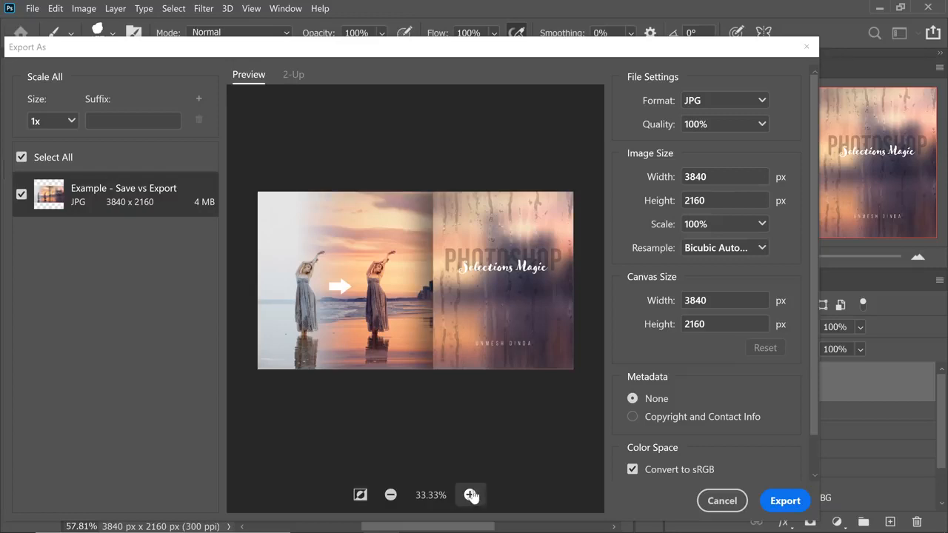
Lower the JPG export quality to 71% and finally 60%, checking the woman's detail in the preview.
click(471, 495)
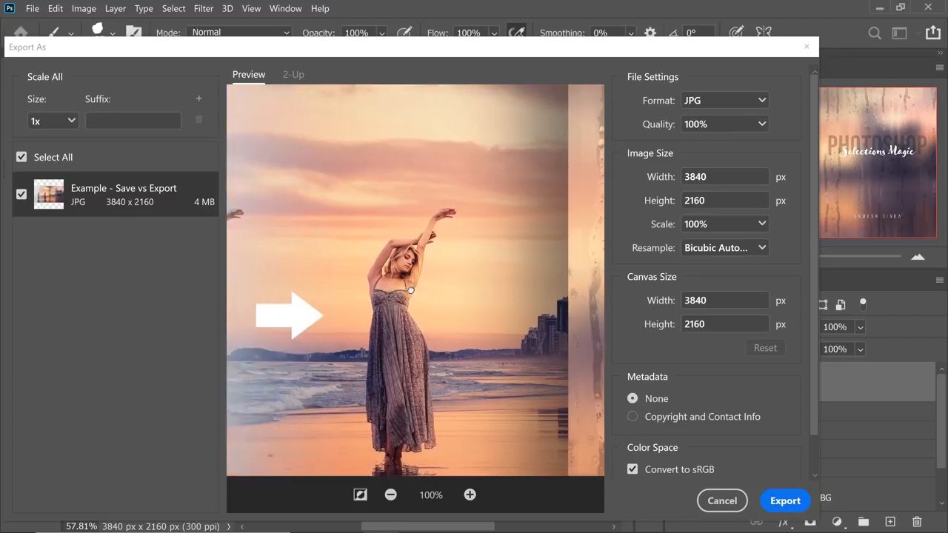
click(470, 495)
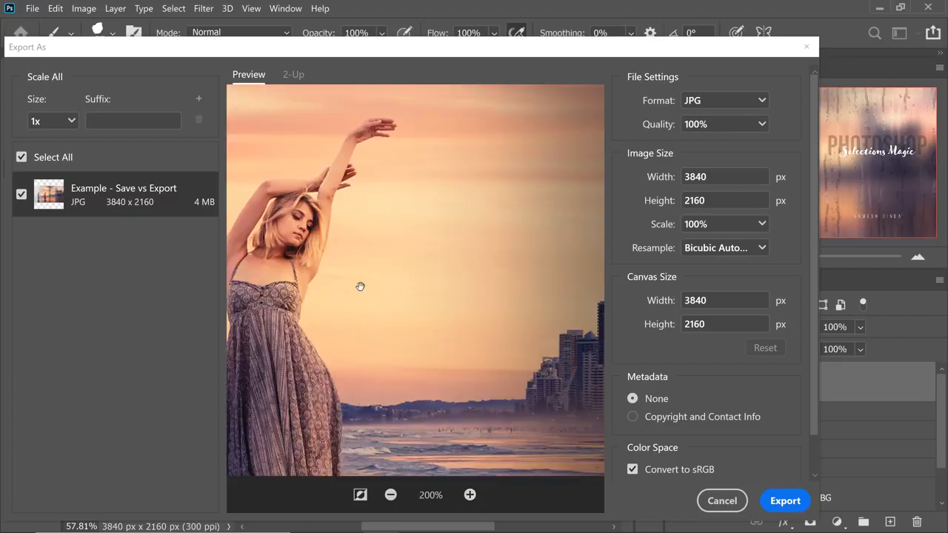
drag(360, 287, 388, 311)
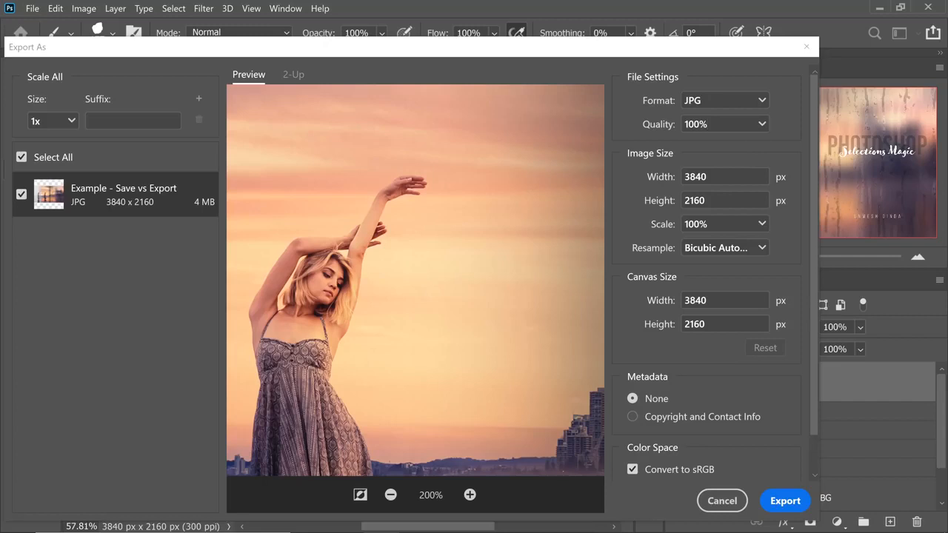
click(762, 128)
drag(771, 152, 744, 154)
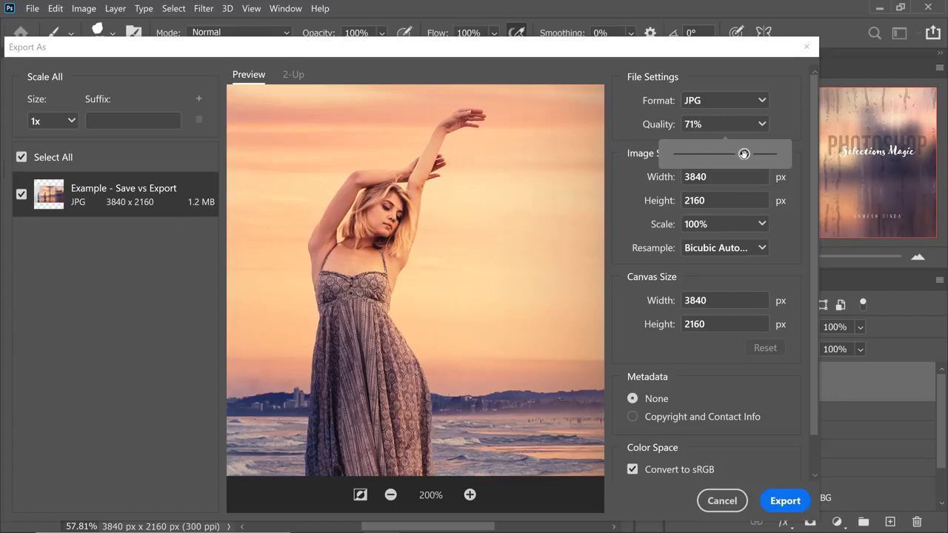
drag(743, 153, 729, 153)
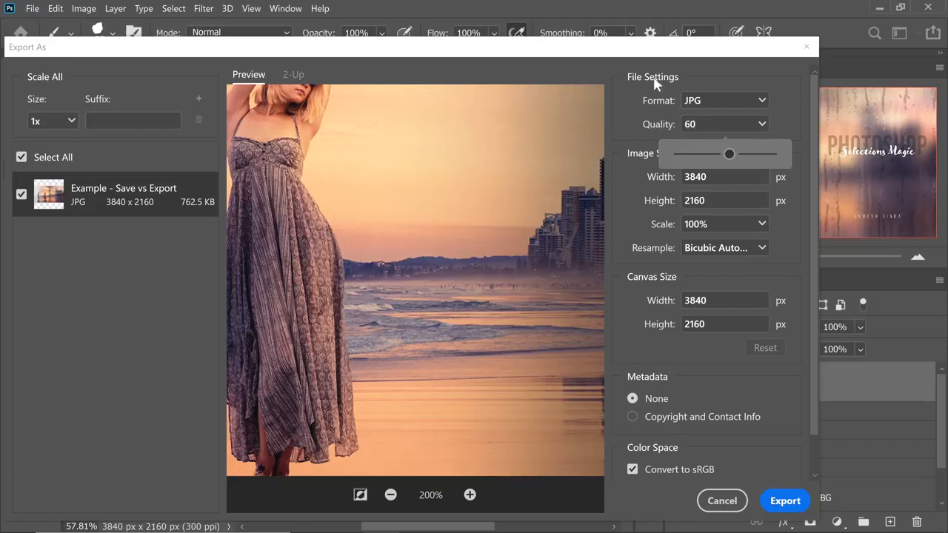
key(Return)
drag(276, 193, 458, 273)
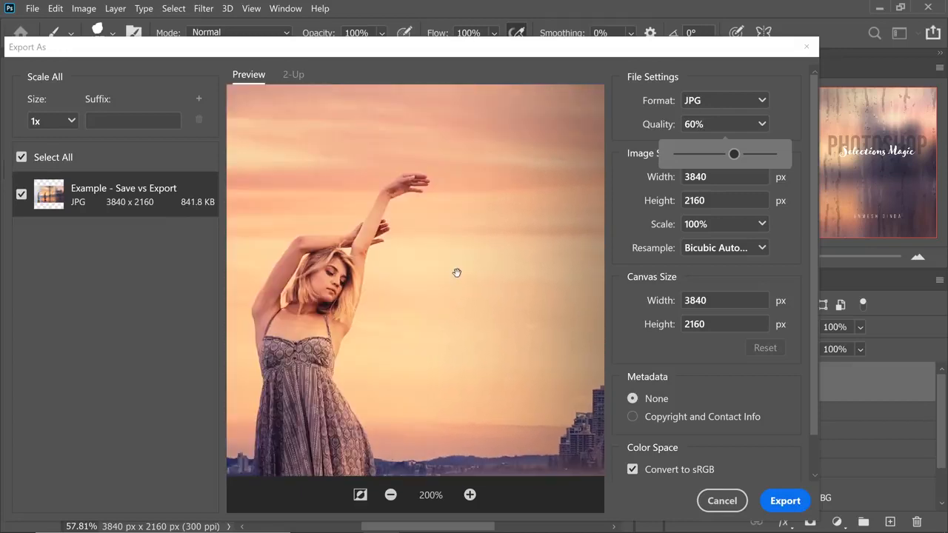
Export the beach composite as a JPG at 60% quality.
click(787, 503)
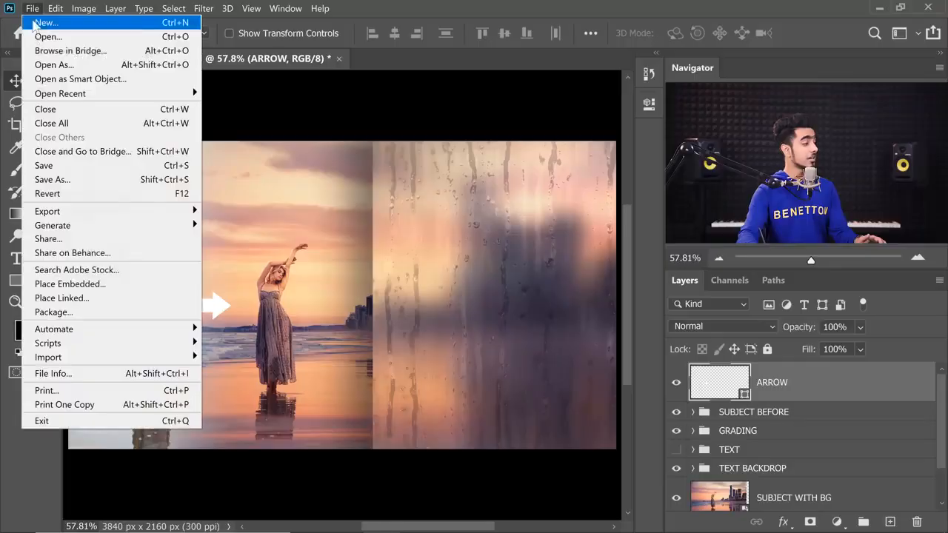
Reopen Export As for the composite and try canvas sizes of 3884 × 2197 px, 3751 × 2059 px and finally a 1000 px width.
mouse_move(74, 211)
click(239, 226)
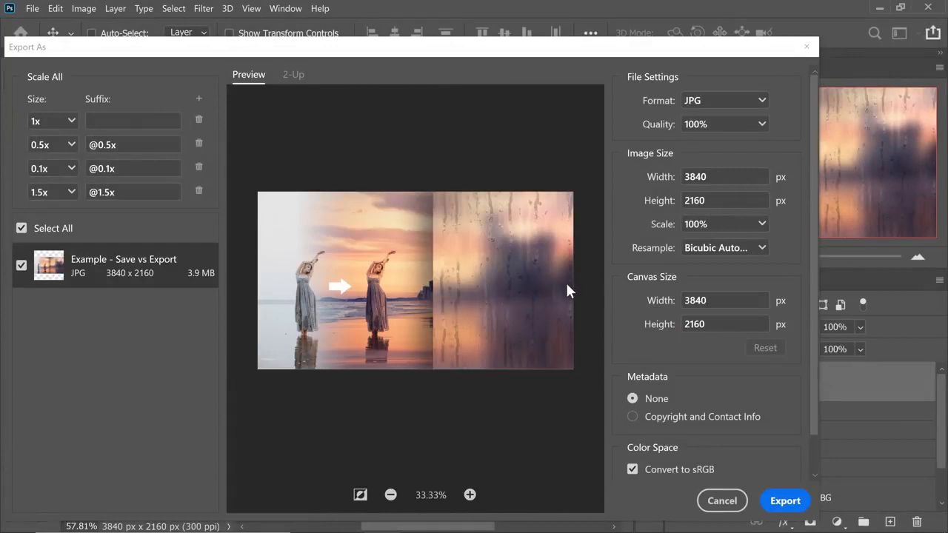
drag(652, 301, 807, 326)
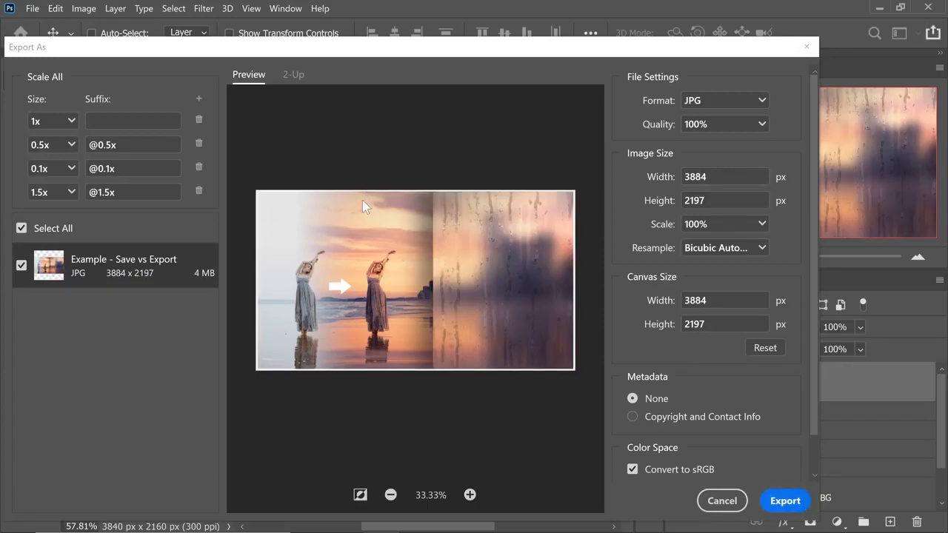
drag(662, 301, 614, 326)
click(687, 304)
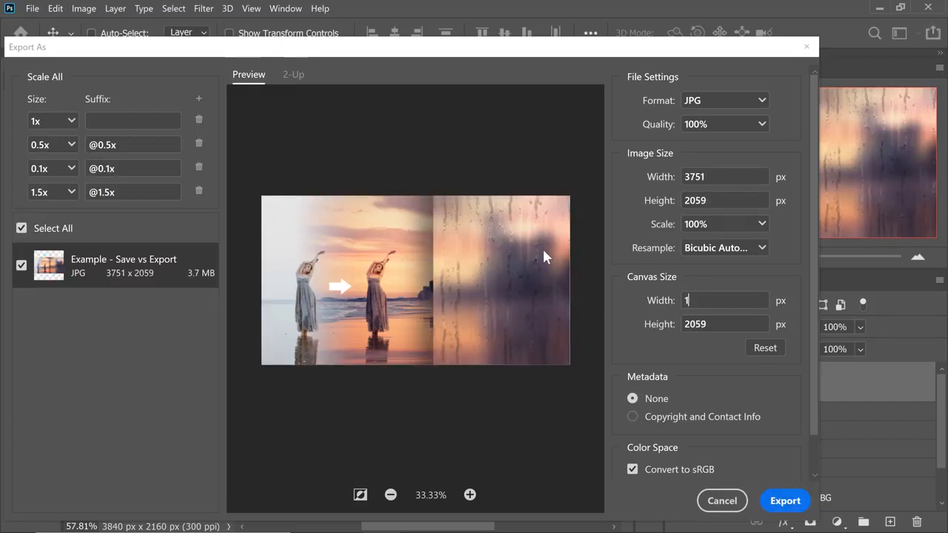
text(1000)
key(Tab)
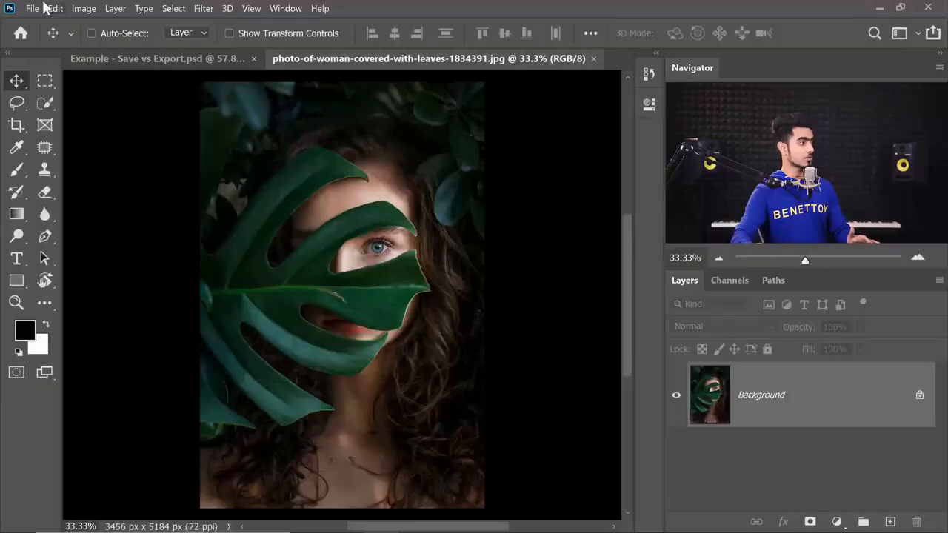
Enter a person's name as the Author Title in the leaf portrait's file info.
click(41, 8)
click(69, 370)
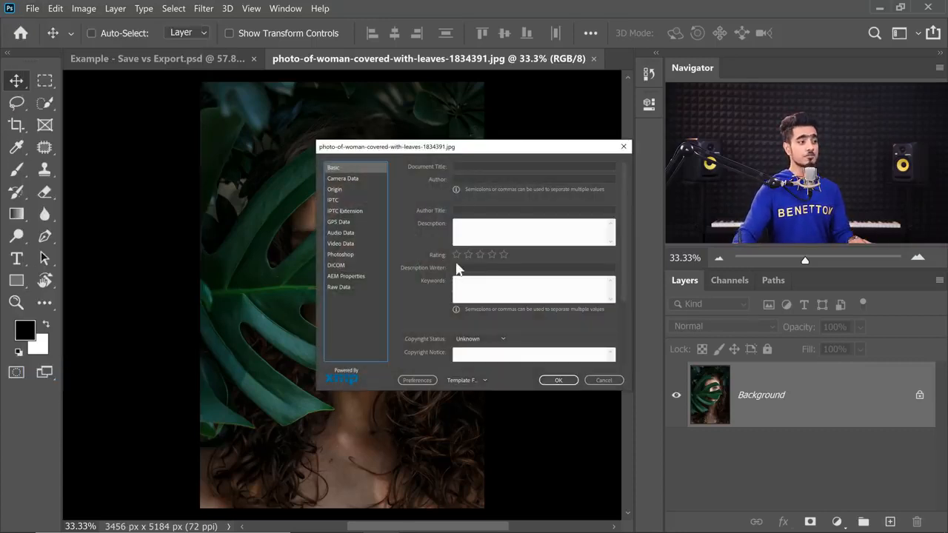
click(343, 180)
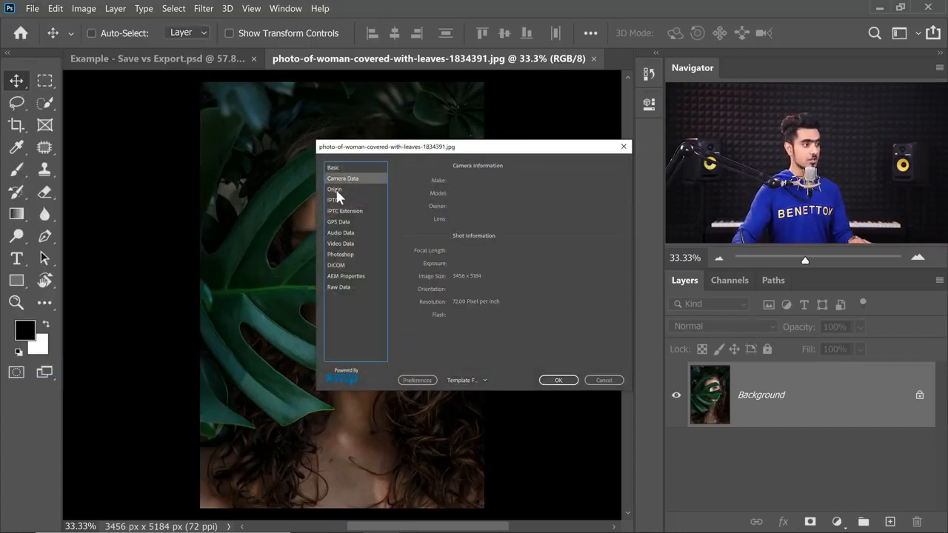
click(335, 189)
click(361, 168)
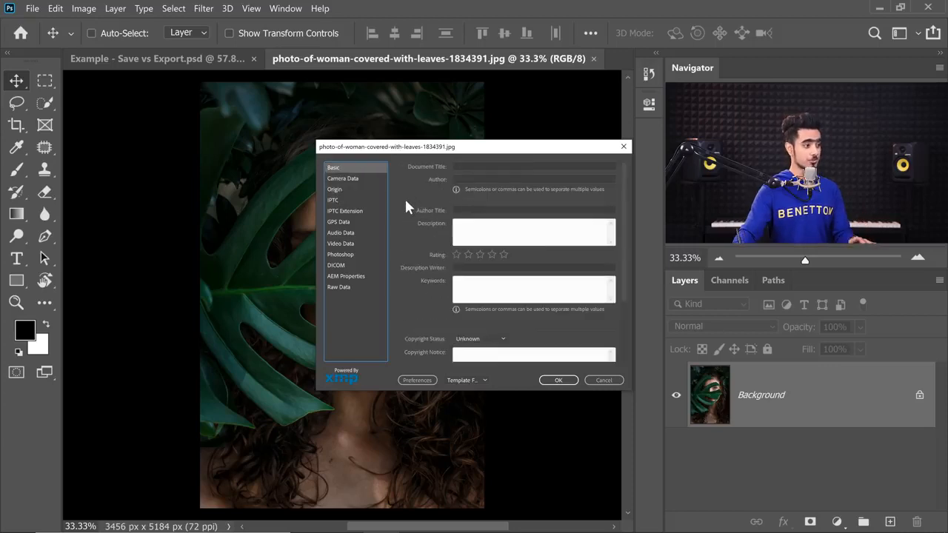
click(465, 210)
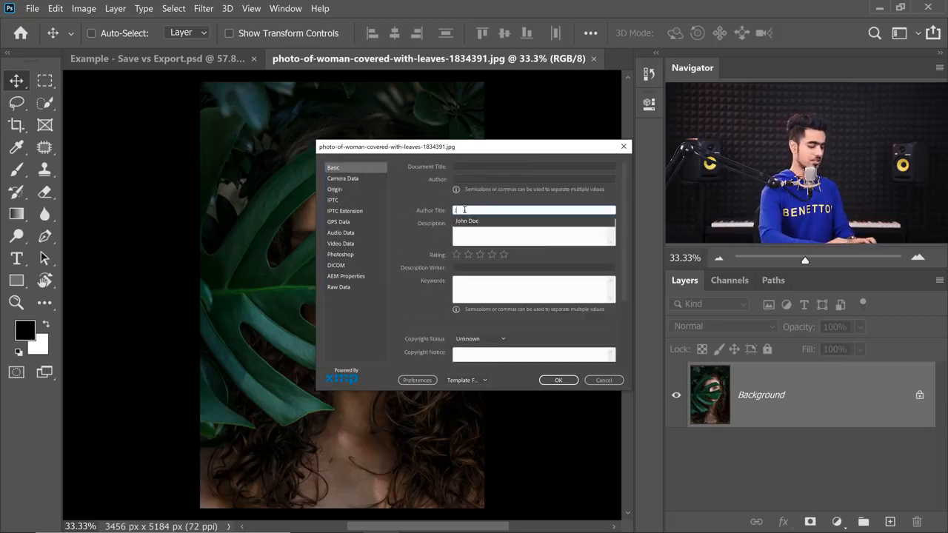
click(558, 380)
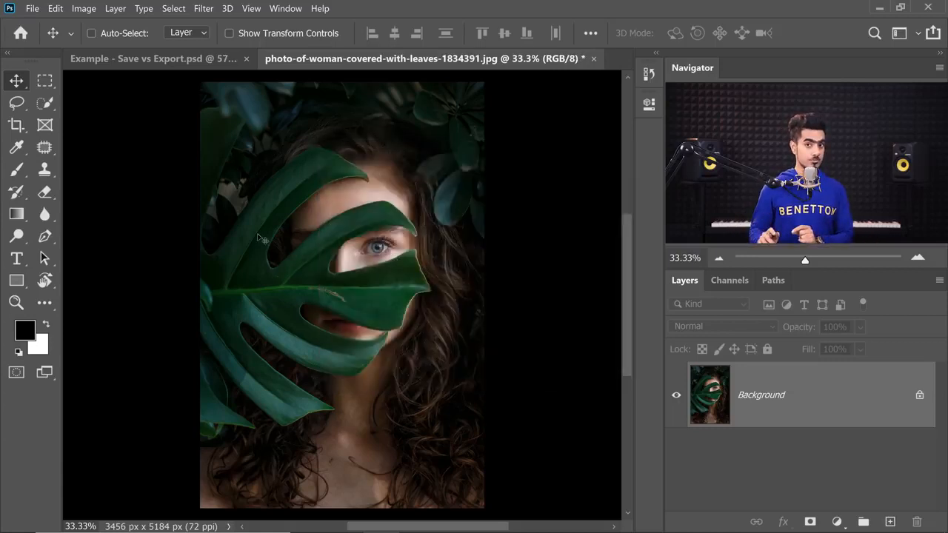
Save the leaf portrait with Save As in the Sample folder as a JPEG named EX1.
click(33, 9)
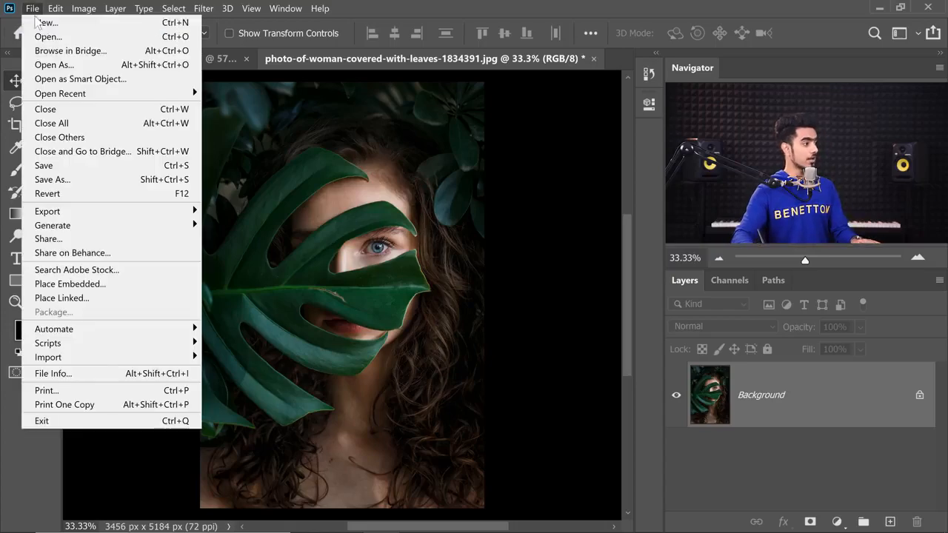
click(58, 179)
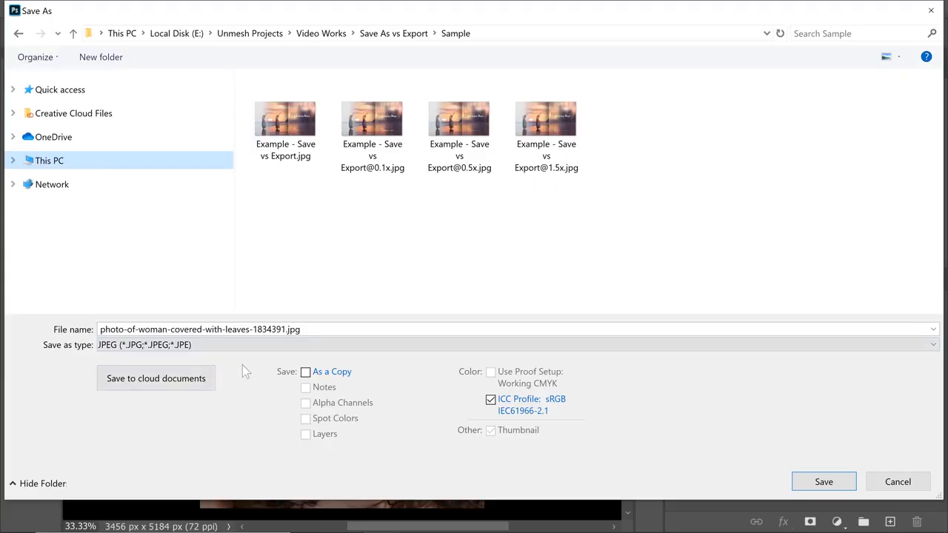
click(157, 345)
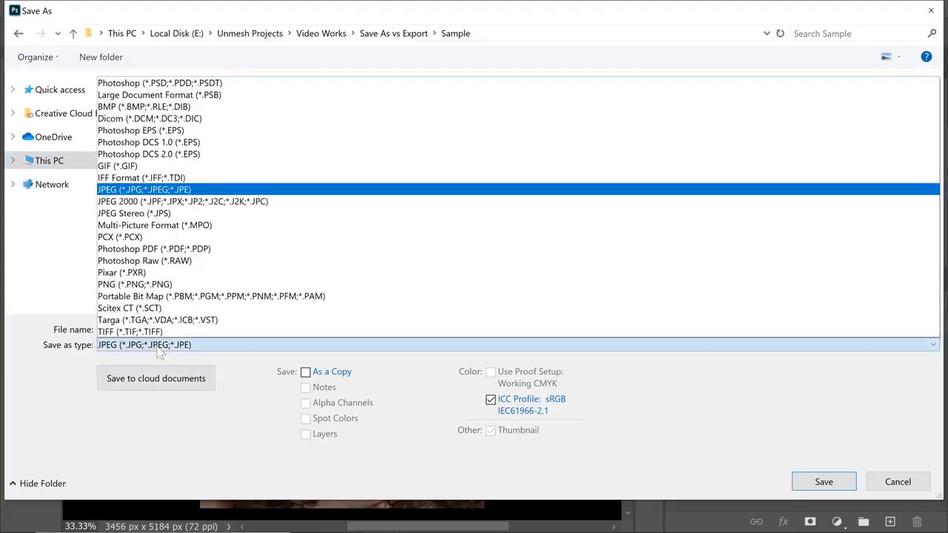
click(145, 189)
click(222, 329)
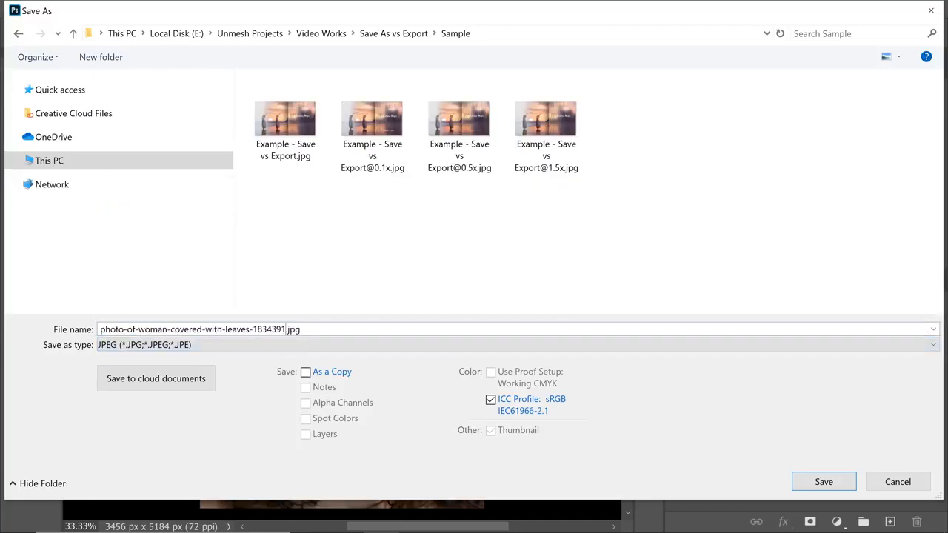
drag(286, 329, 30, 301)
text(E)
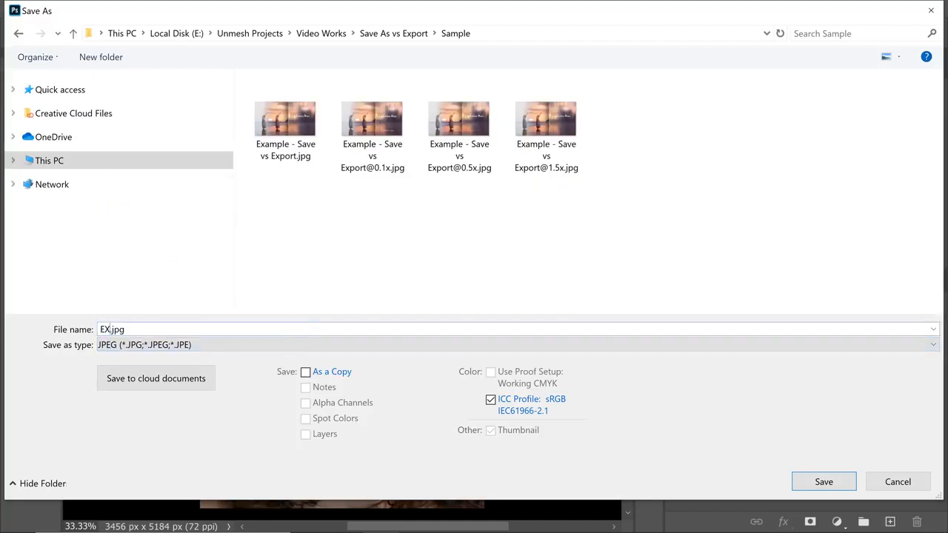
text(X1)
click(823, 482)
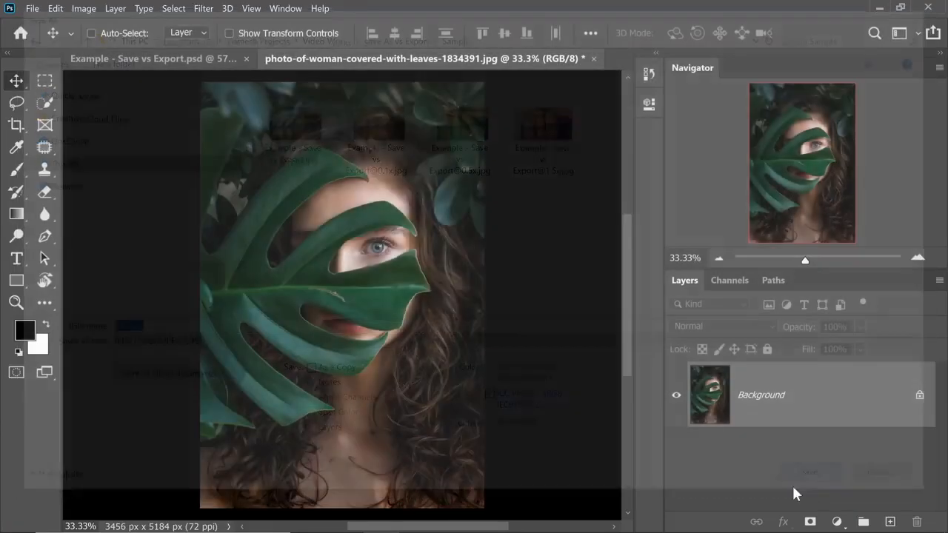
click(556, 111)
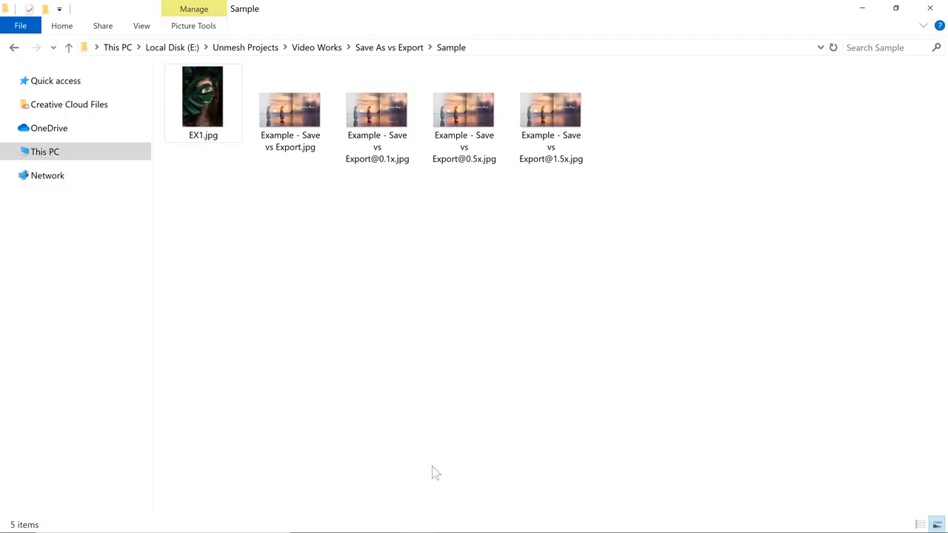
Close EX1.jpg in Photoshop without saving changes and reopen it from the Sample folder.
click(382, 519)
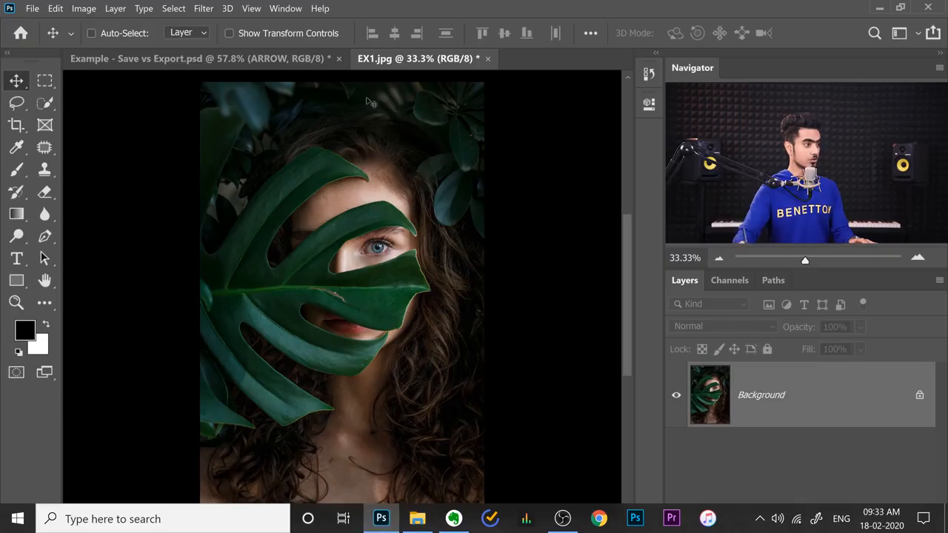
click(488, 58)
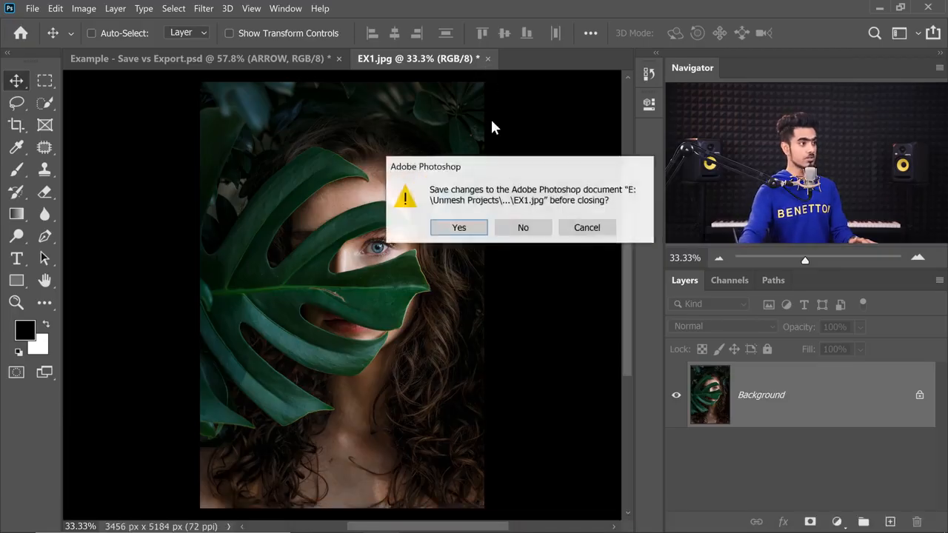
click(523, 228)
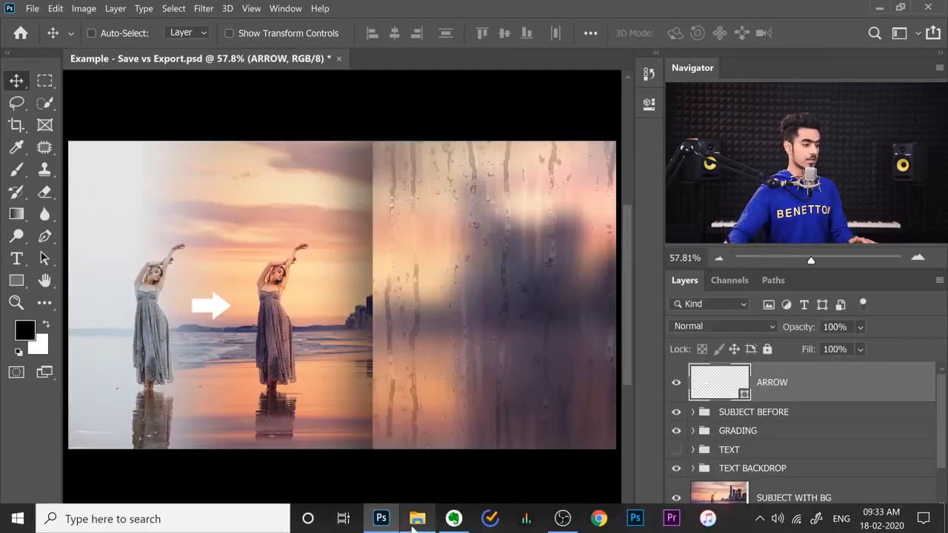
click(416, 518)
drag(209, 98, 428, 66)
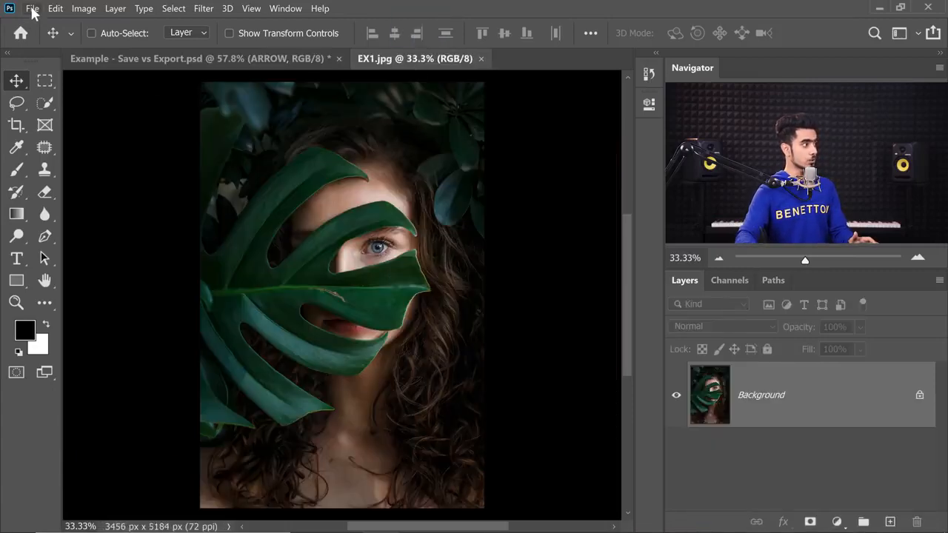
Check whether the reopened EX1.jpg retains its author title in the file info.
click(33, 10)
click(37, 370)
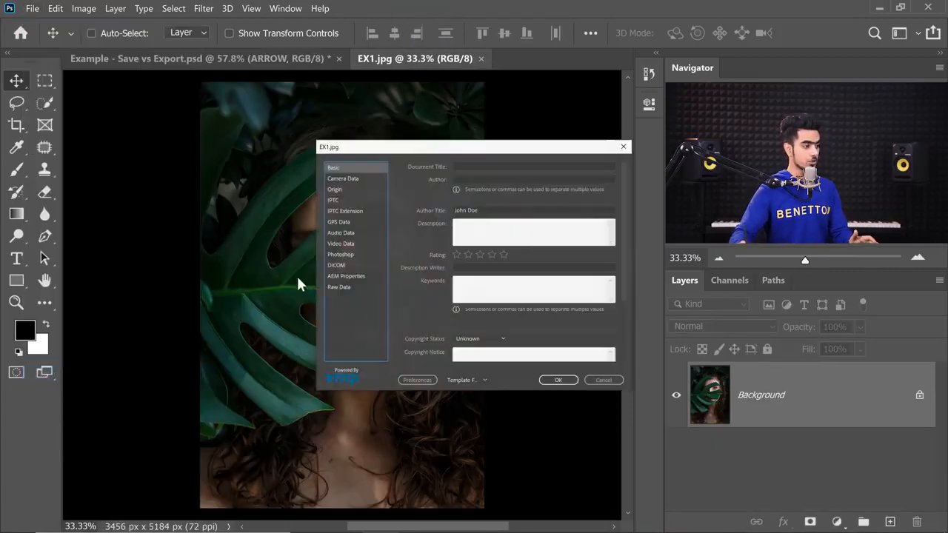
click(606, 382)
Try the Copyright and Contact Info and None metadata options for exporting EX1.jpg, and cancel the export.
click(33, 9)
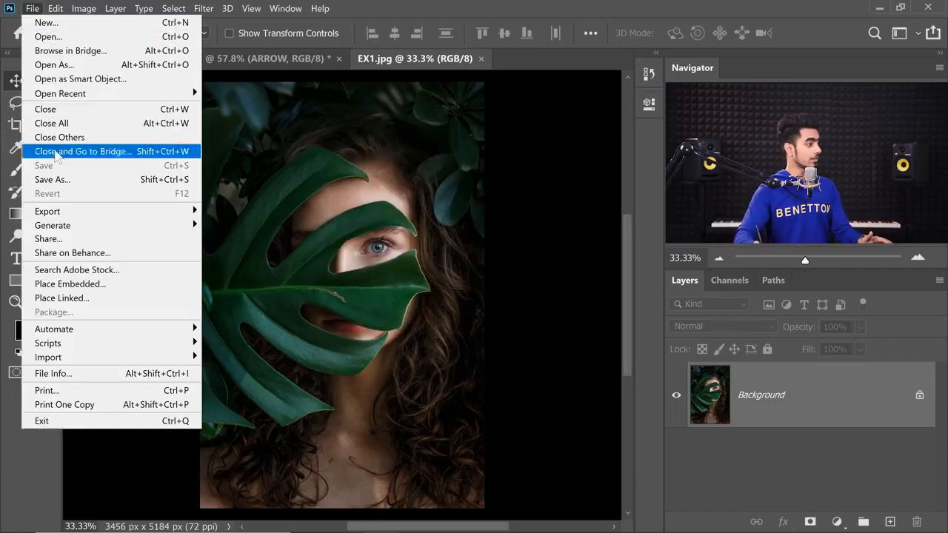
mouse_move(64, 212)
click(221, 227)
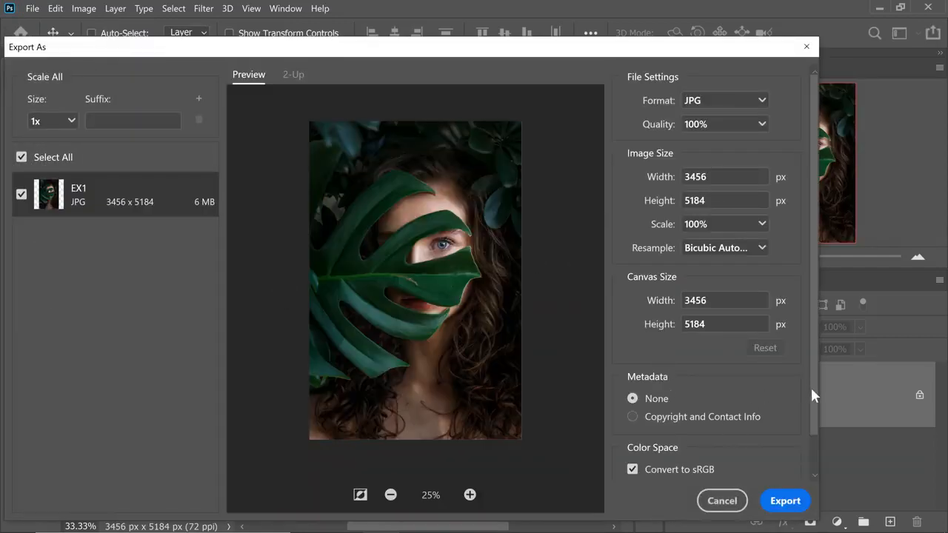
scroll(812, 404, down, 2)
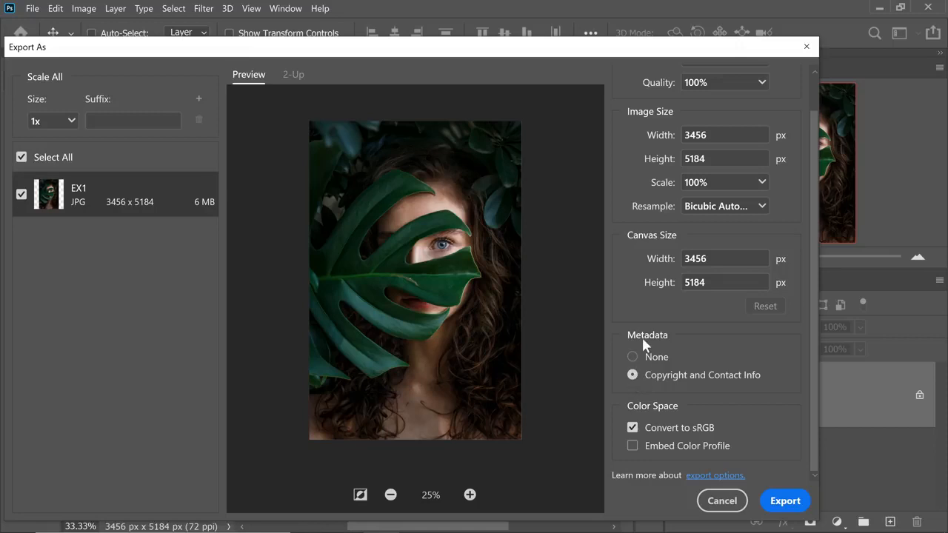
click(633, 357)
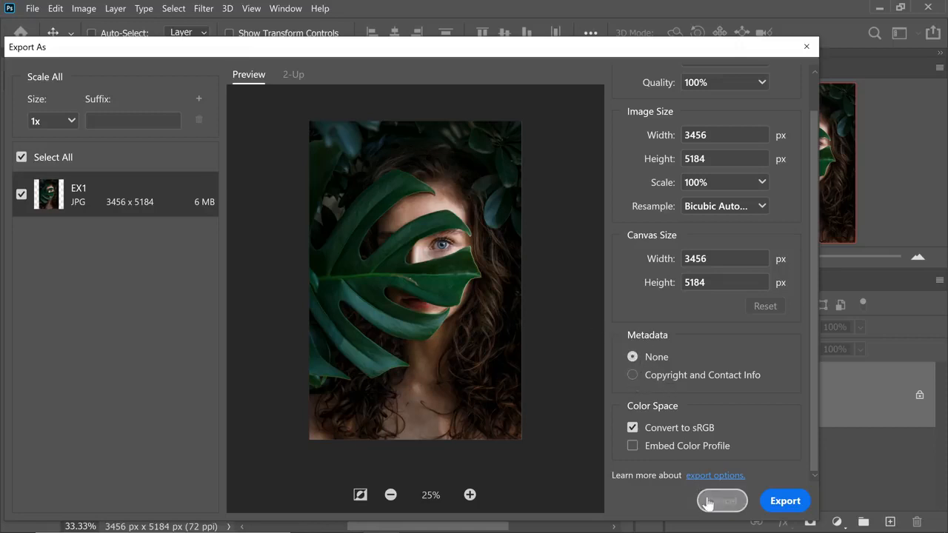
click(720, 502)
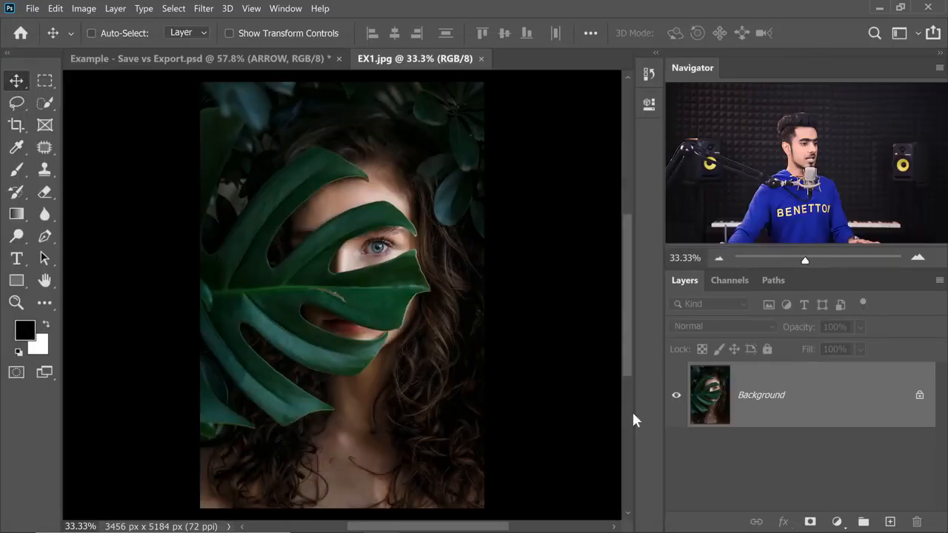
Set the copyright status of EX1.jpg to Copyrighted with the copyright notice PIXIMPERFECT.
click(32, 8)
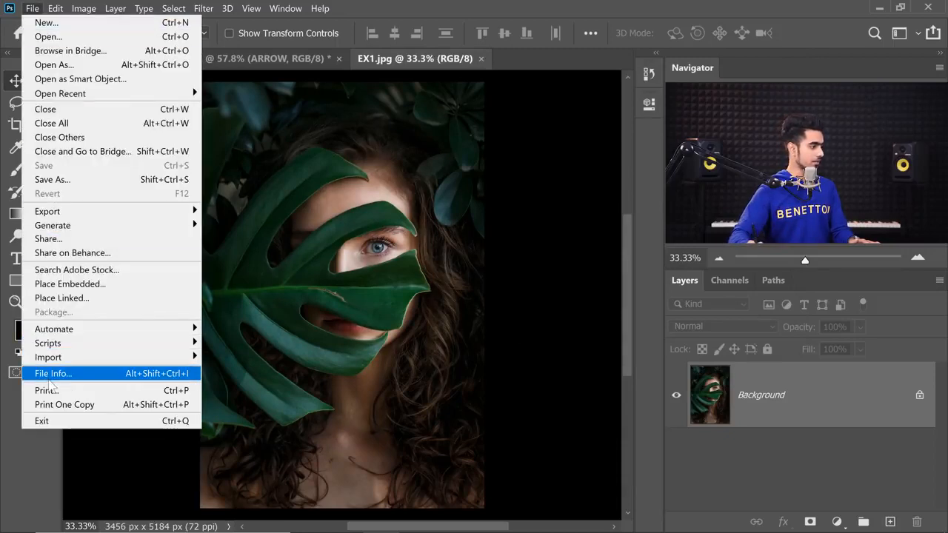
click(153, 372)
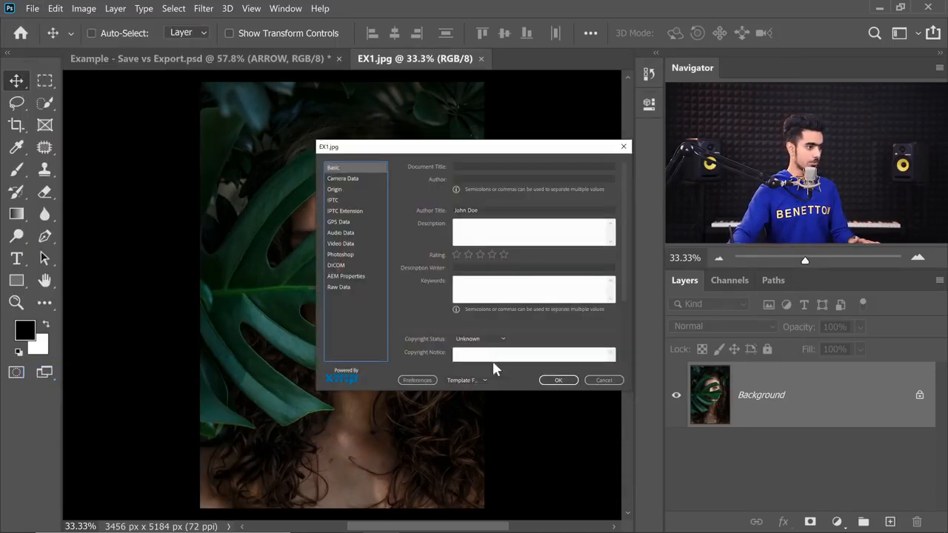
click(483, 340)
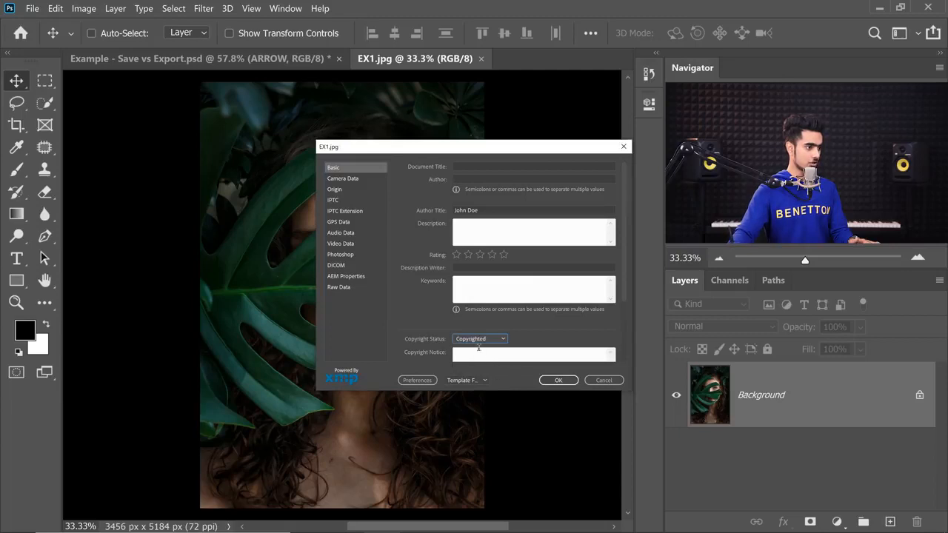
click(476, 353)
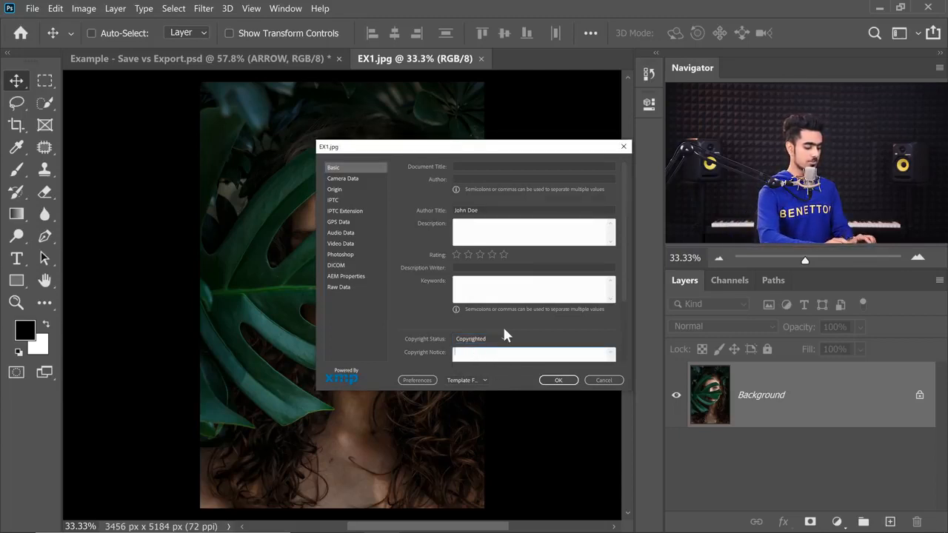
text(Pi)
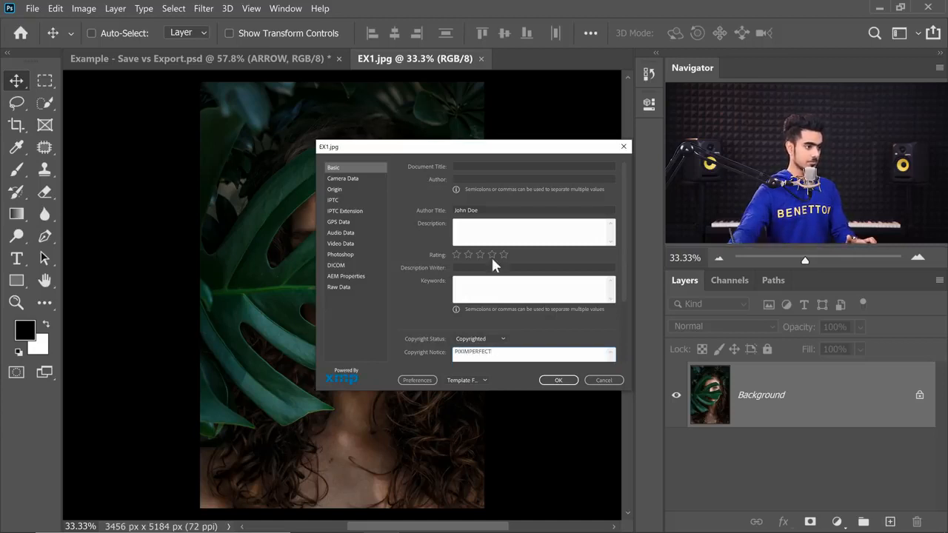
click(559, 383)
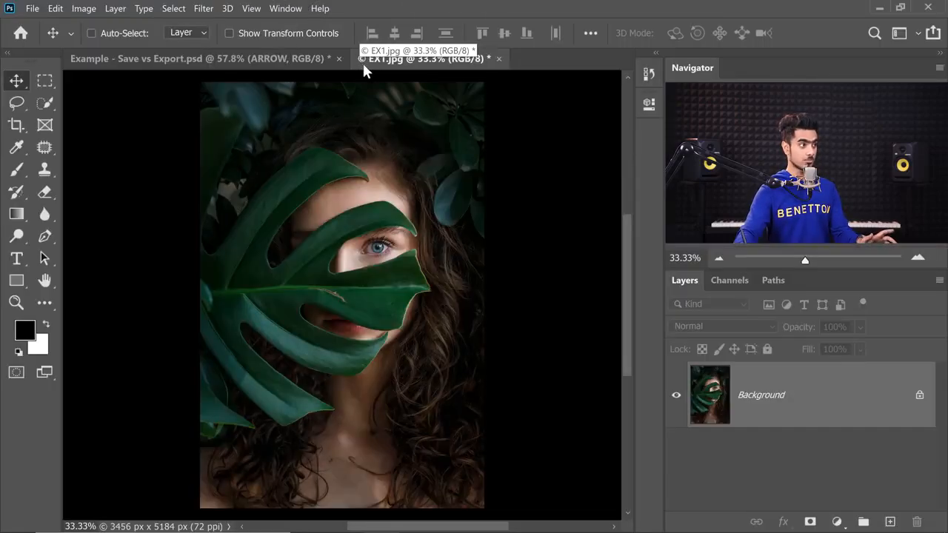
Export EX1.jpg as a JPG at 100% quality with metadata set to None, naming it EX2.jpg in the Sample folder.
click(29, 9)
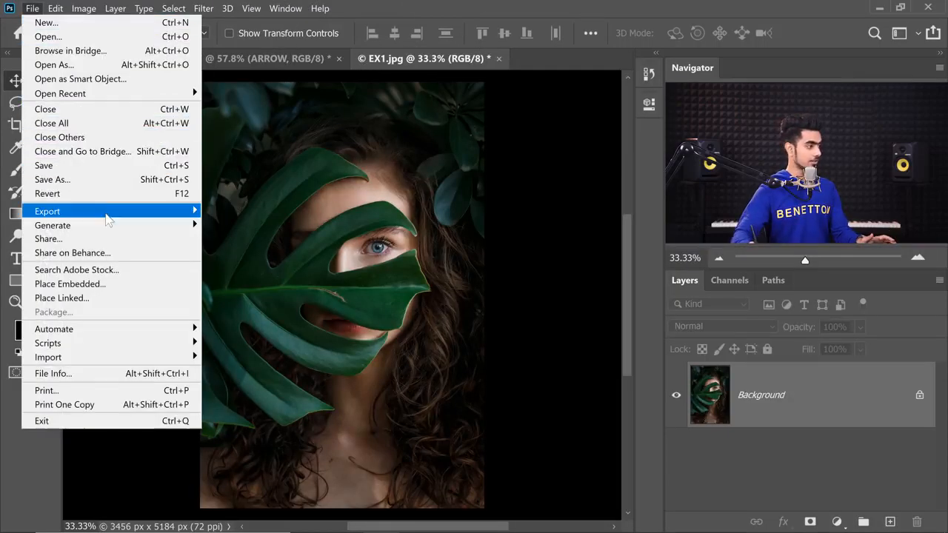
mouse_move(168, 216)
click(244, 225)
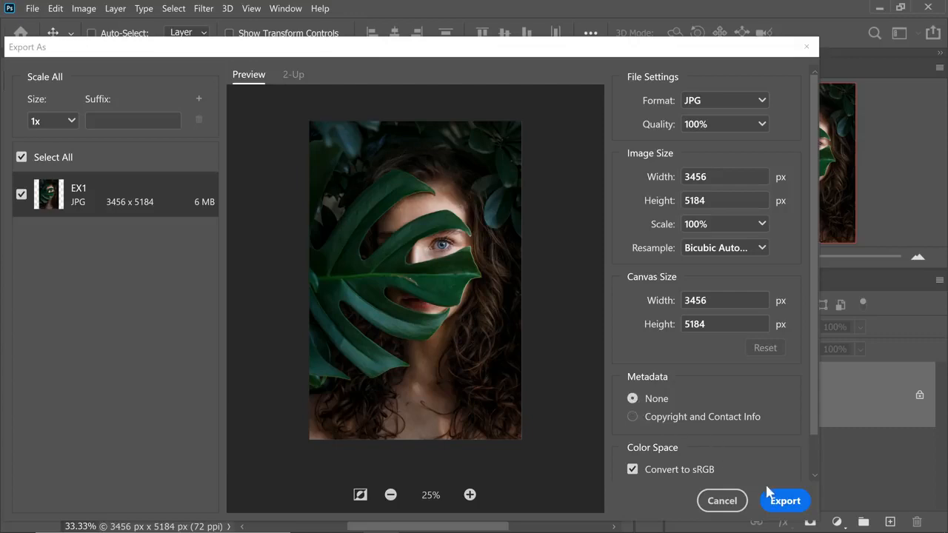
click(787, 503)
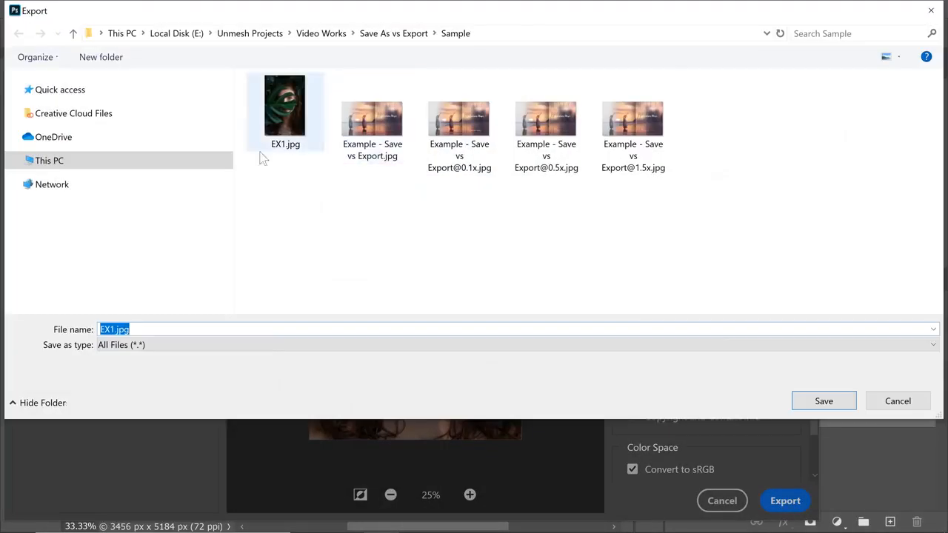
click(115, 330)
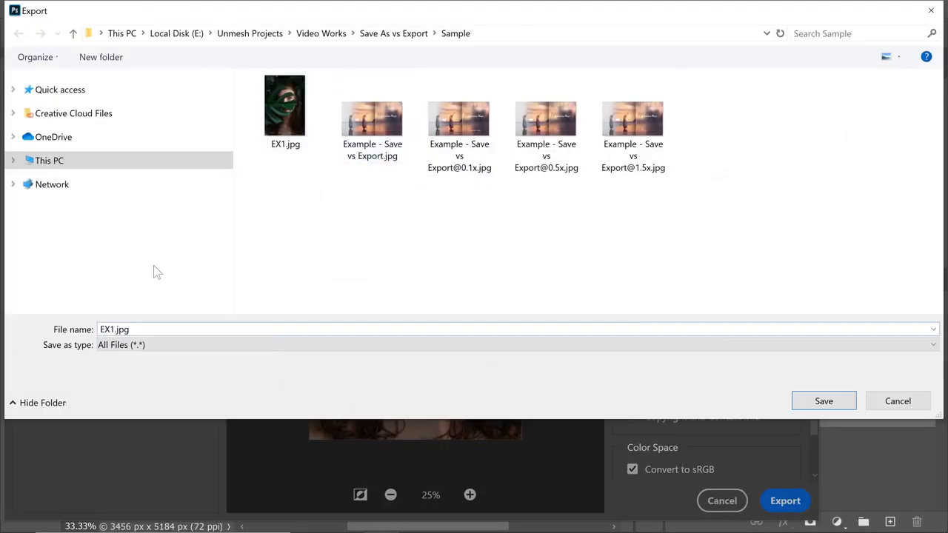
key(BackSpace)
text(2)
click(825, 401)
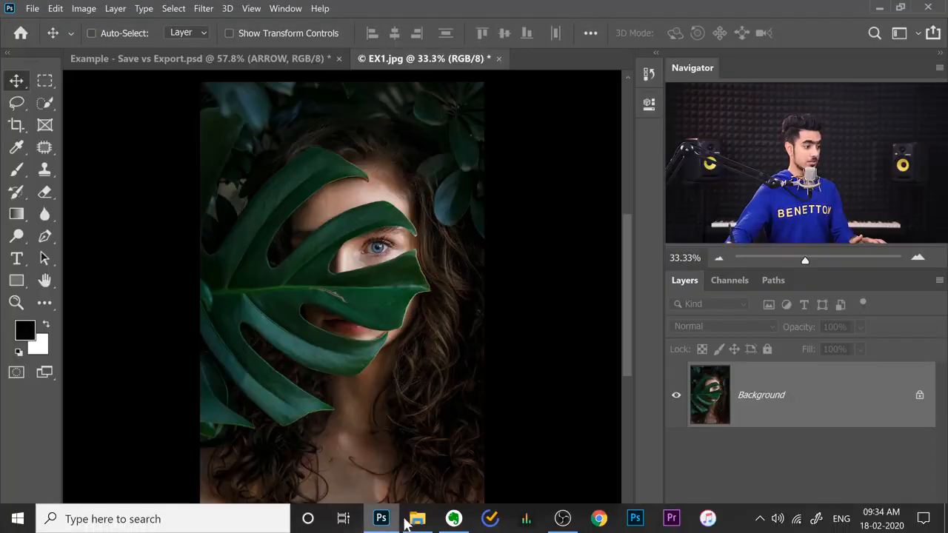
Open the exported EX2.jpg from the Sample folder as a new document in Photoshop.
click(415, 519)
click(282, 101)
drag(294, 89, 400, 326)
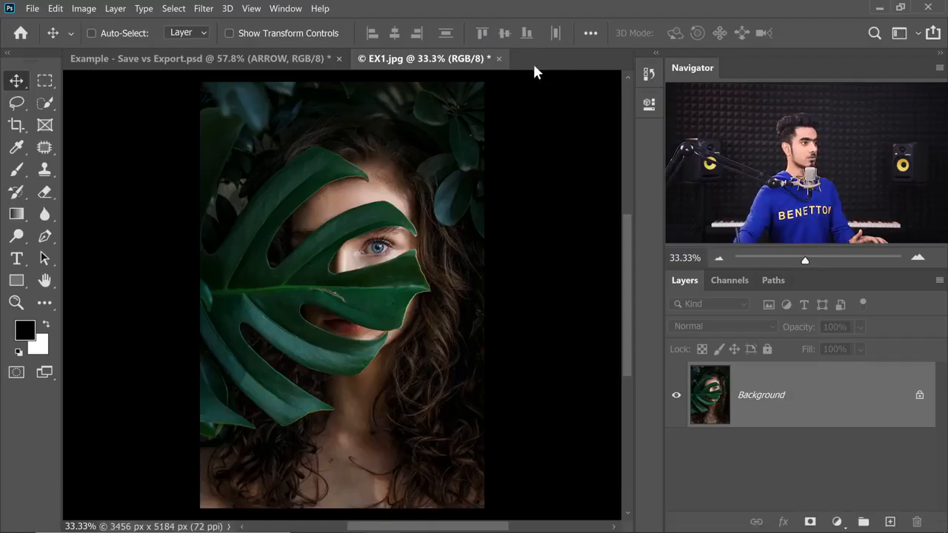
drag(536, 71, 476, 87)
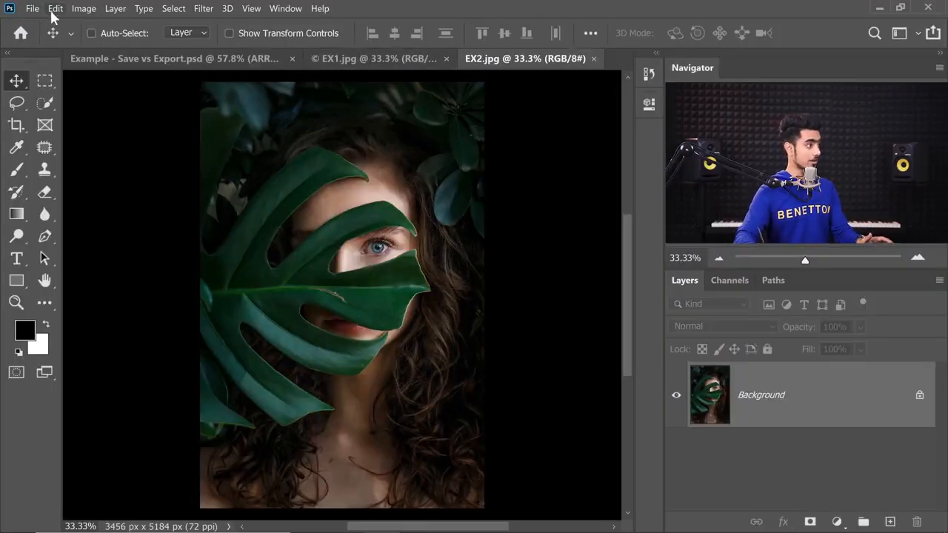
Check the file info of EX2.jpg for its copyright status and copyright notice, and close it without changes.
click(32, 11)
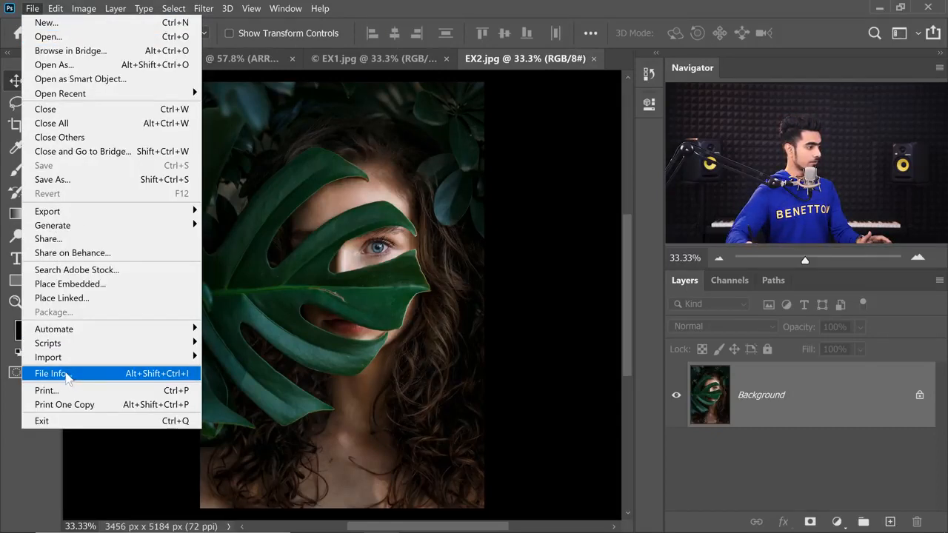
click(65, 375)
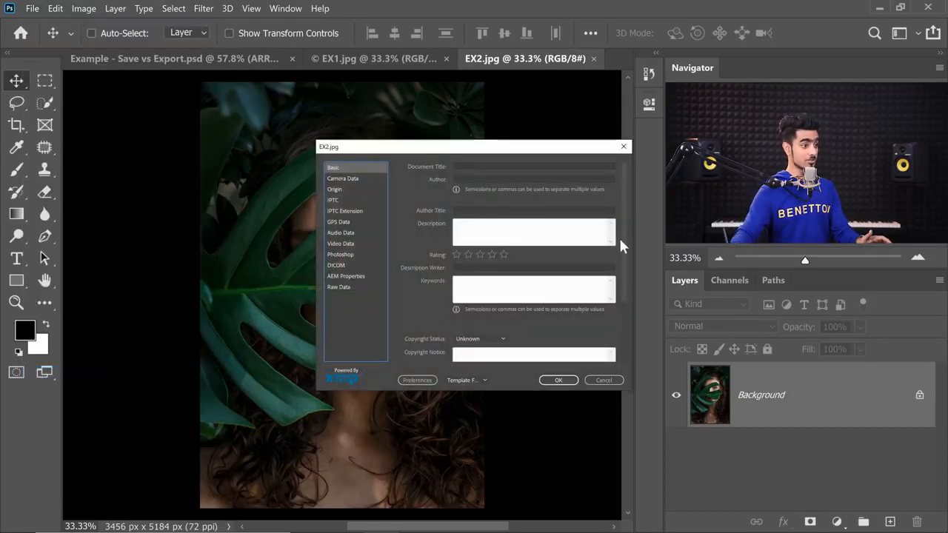
scroll(622, 252, down, 4)
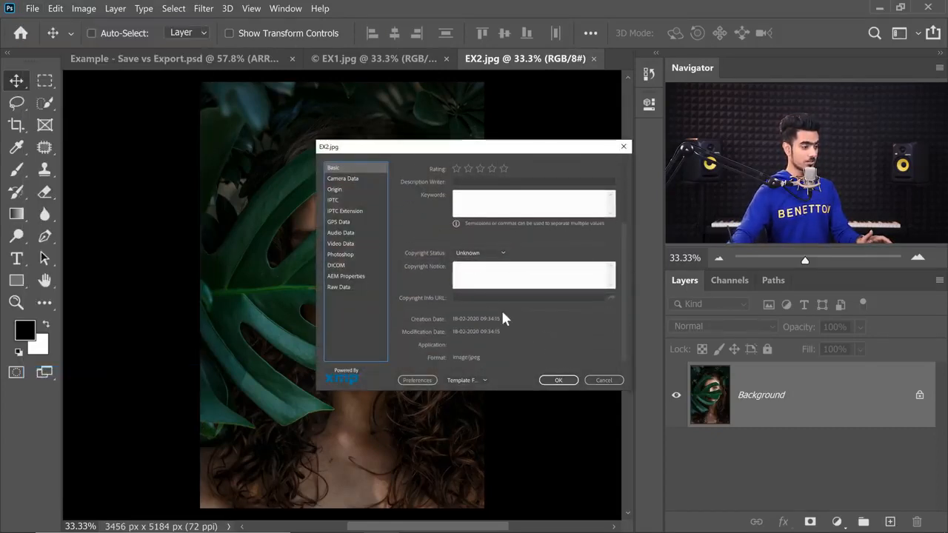
click(599, 381)
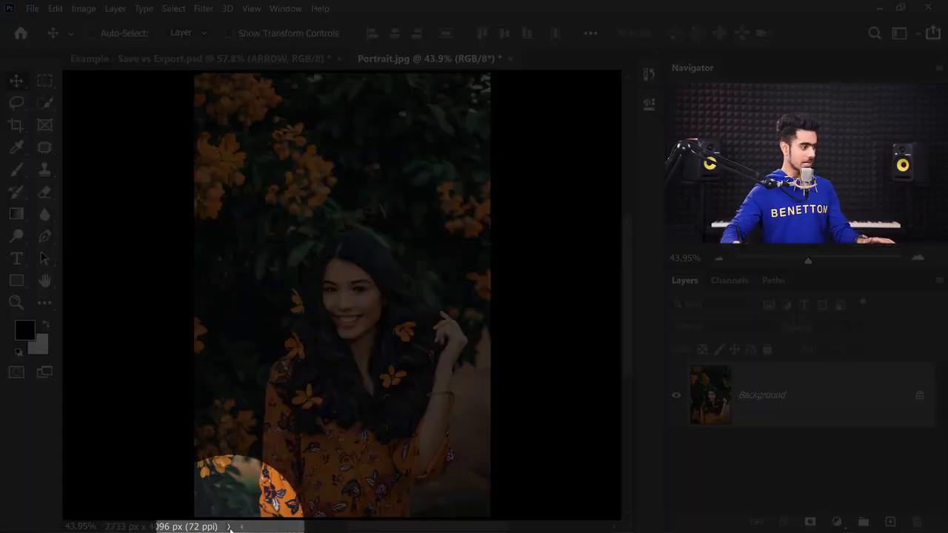
Switch the document status readout of Portrait.jpg from dimensions to Document Profile.
click(229, 527)
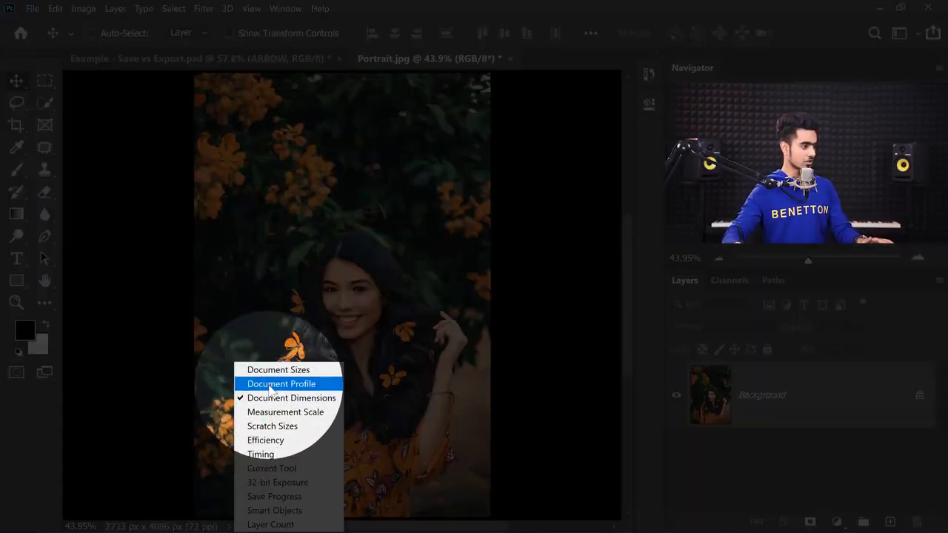
click(271, 384)
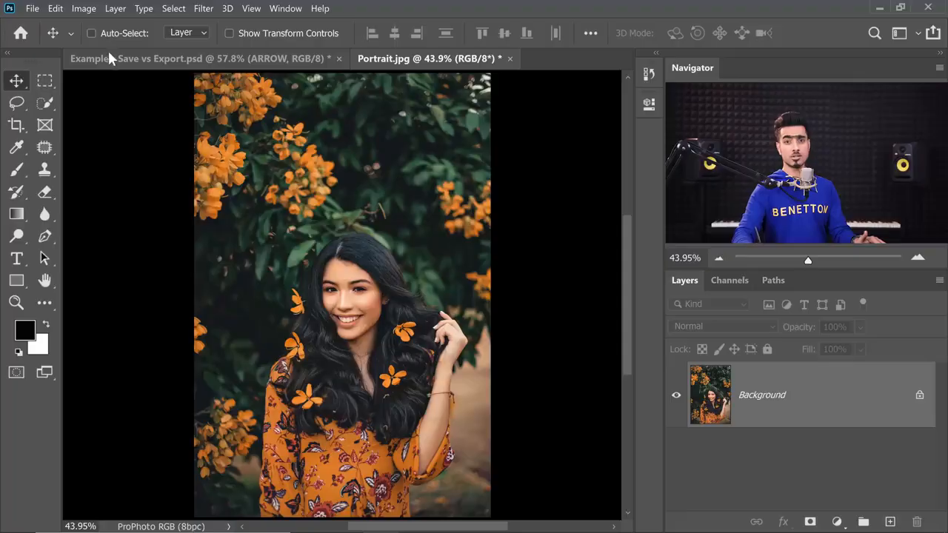
click(55, 9)
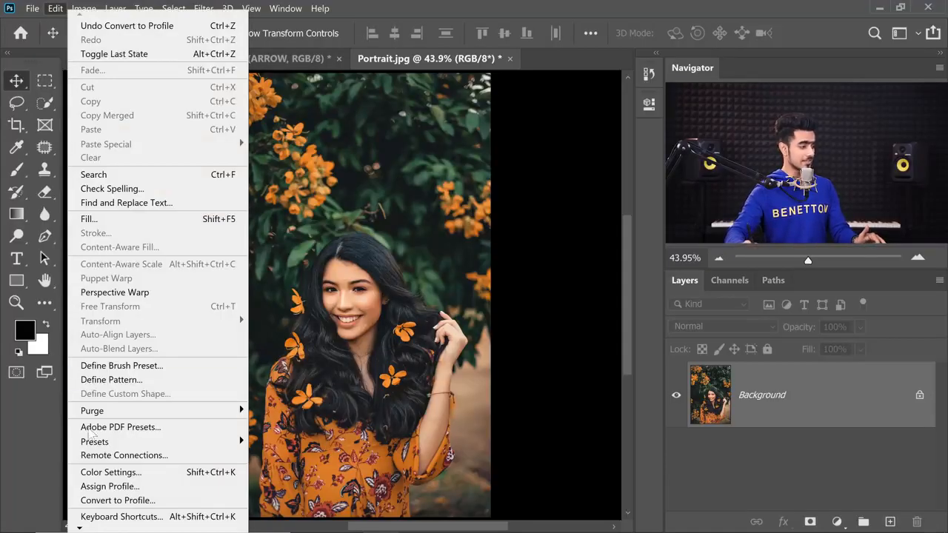
click(433, 22)
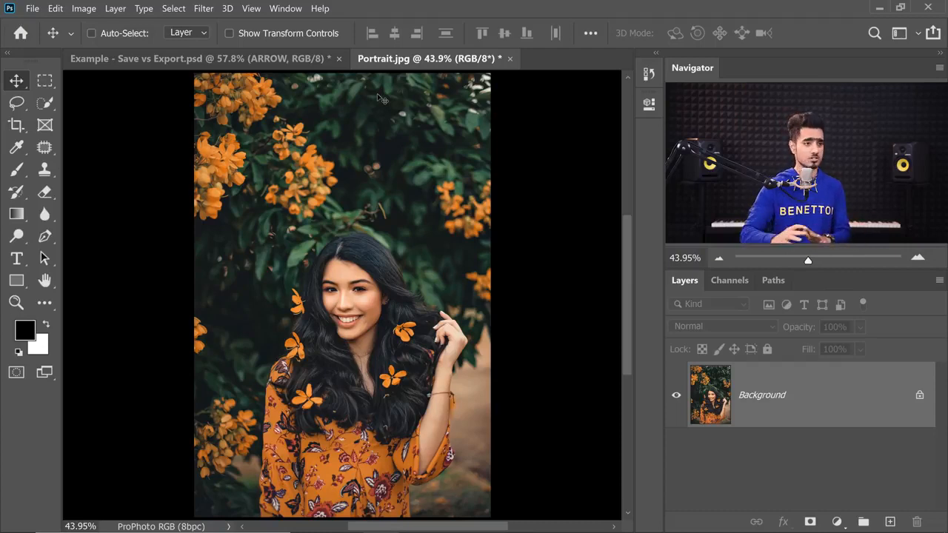
Compare the Export As preview colors of Portrait.jpg with Convert to sRGB off and on, leaving it on.
click(32, 11)
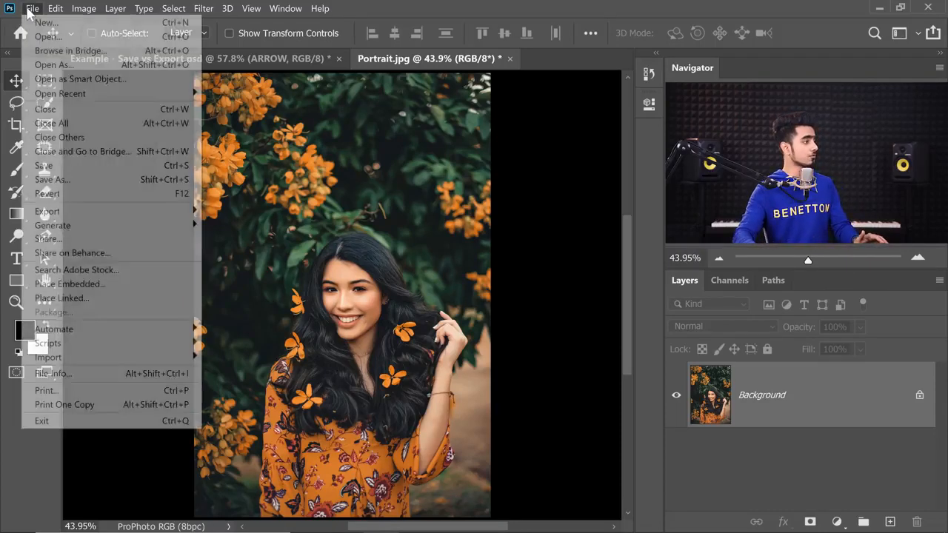
mouse_move(149, 211)
click(245, 226)
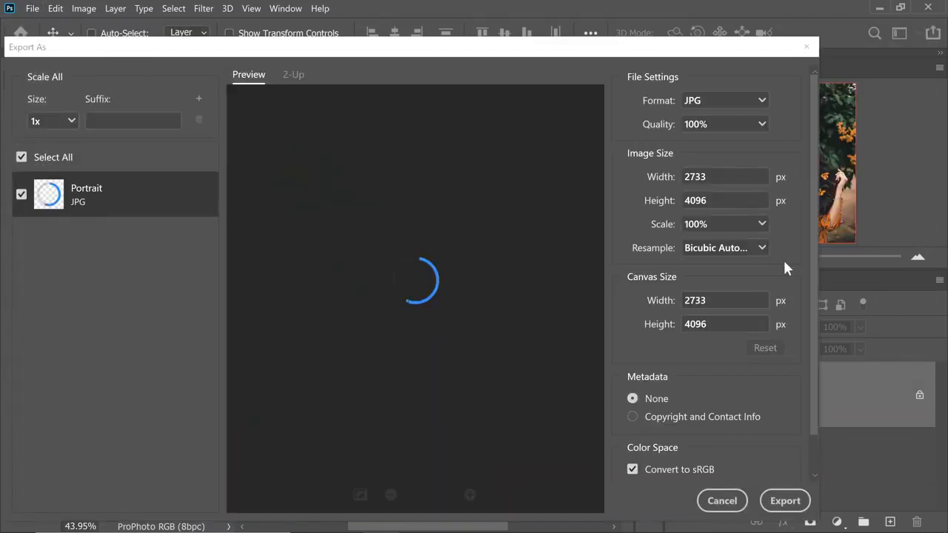
scroll(811, 304, down, 2)
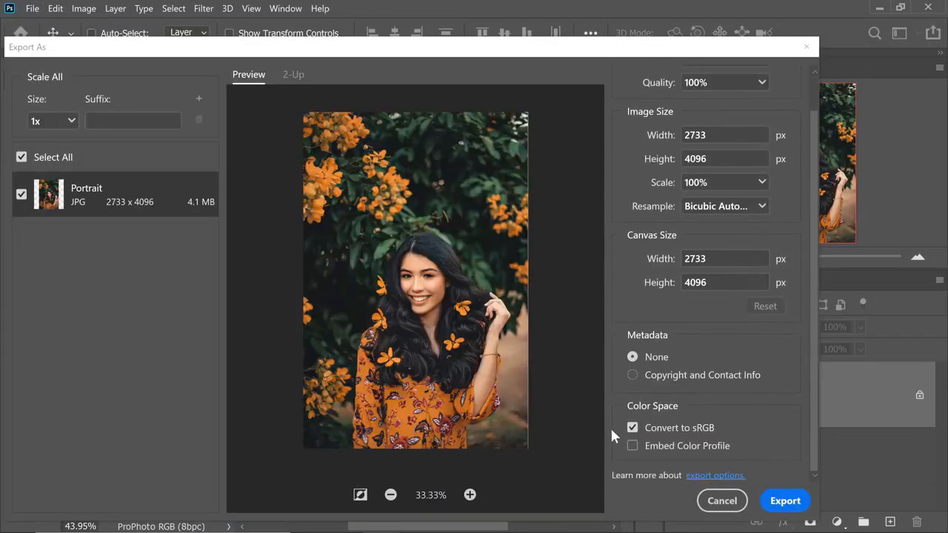
click(633, 429)
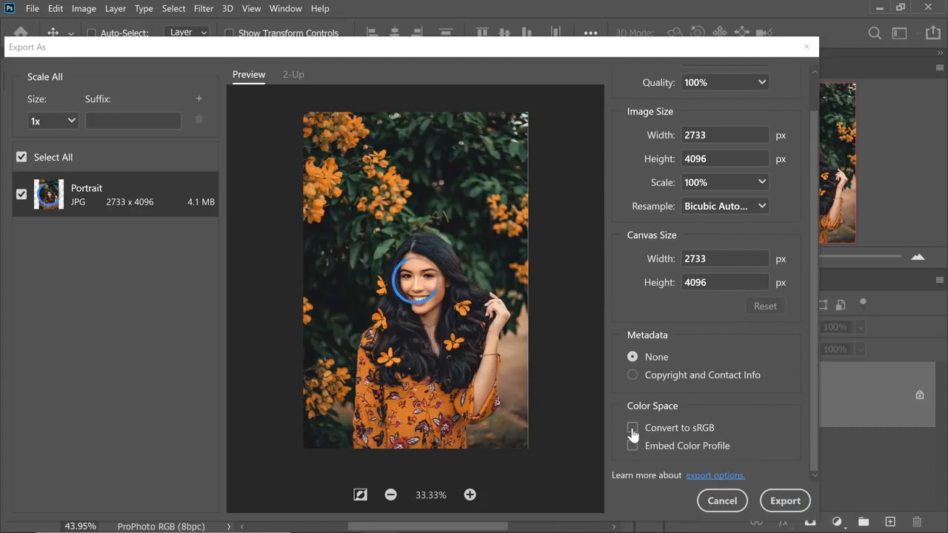
click(632, 429)
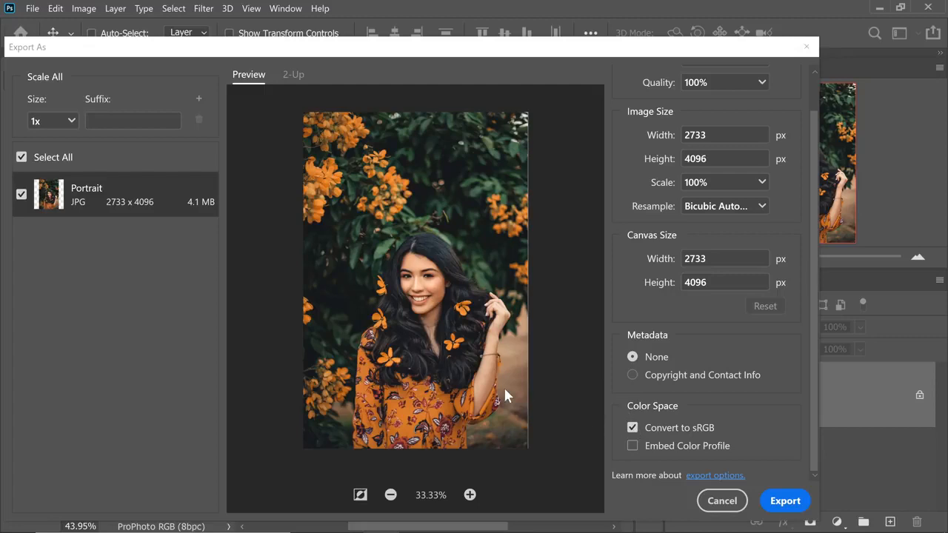
click(631, 428)
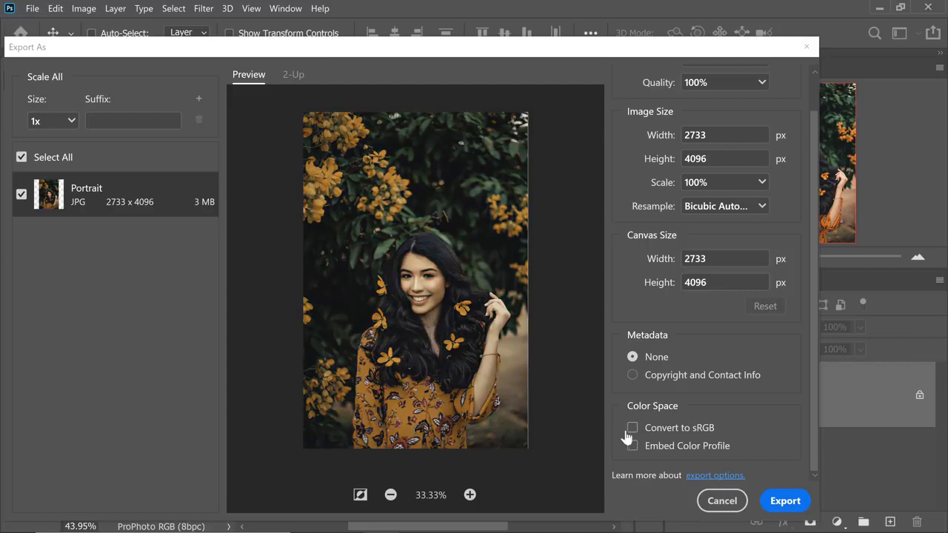
click(632, 429)
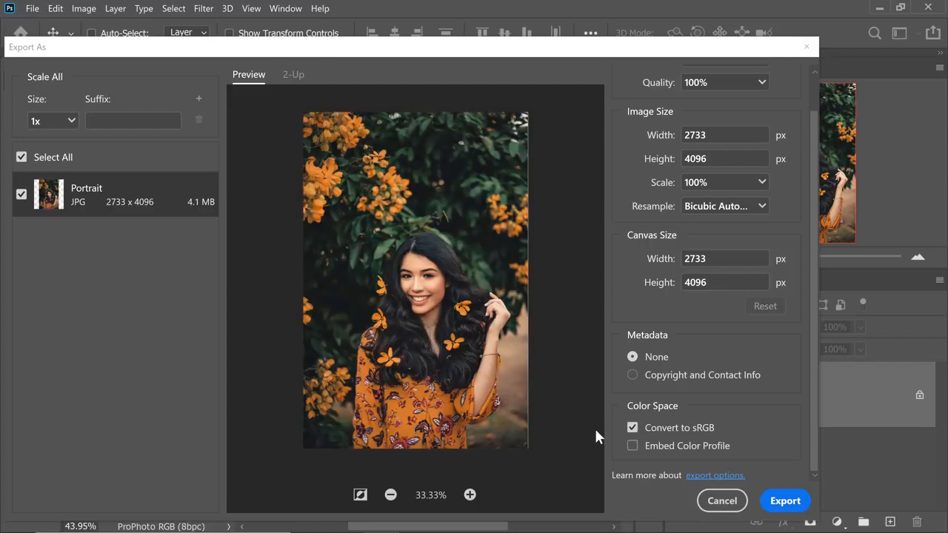